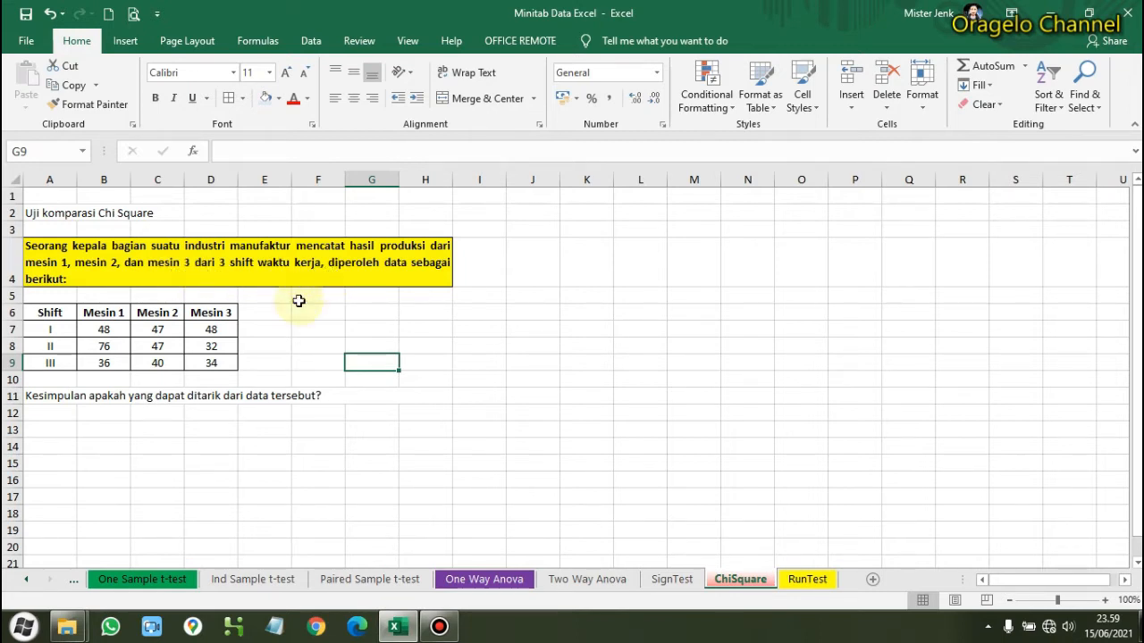
pyautogui.click(54, 332)
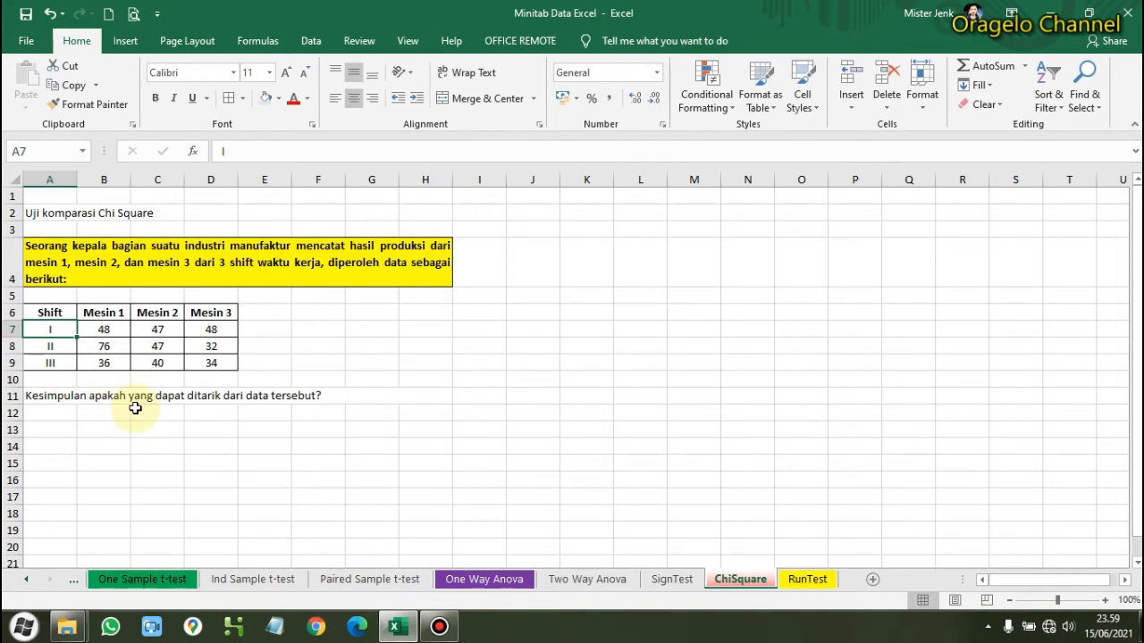
pyautogui.click(51, 383)
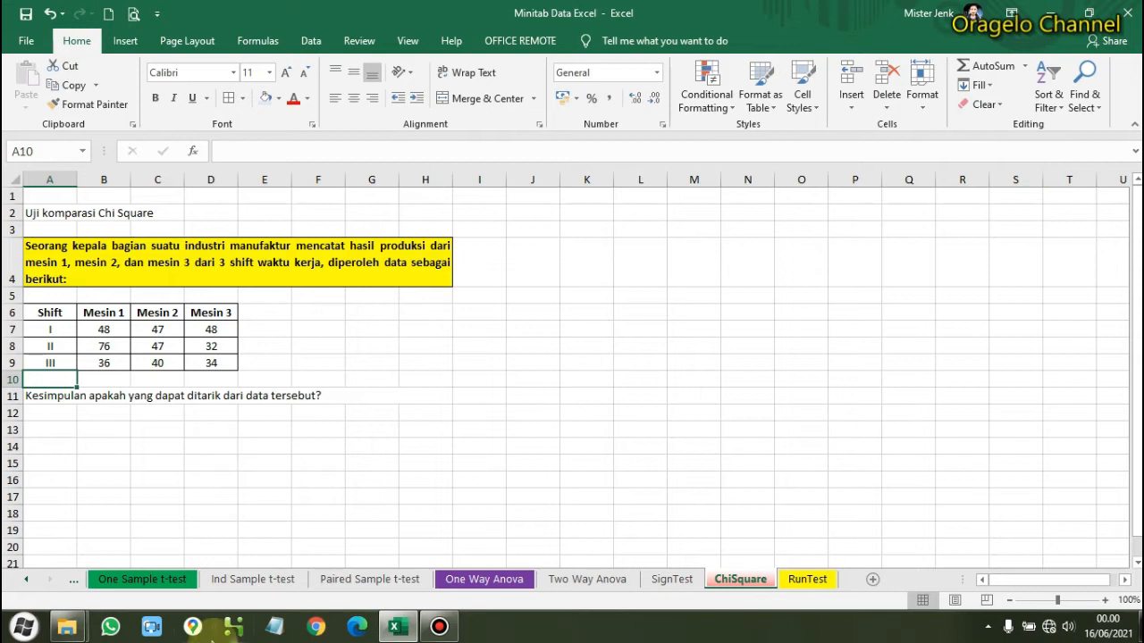
# - Launch Minitab from the desktop and maximize its empty Worksheet 1 window
pyautogui.click(1058, 10)
pyautogui.doubleClick(105, 254)
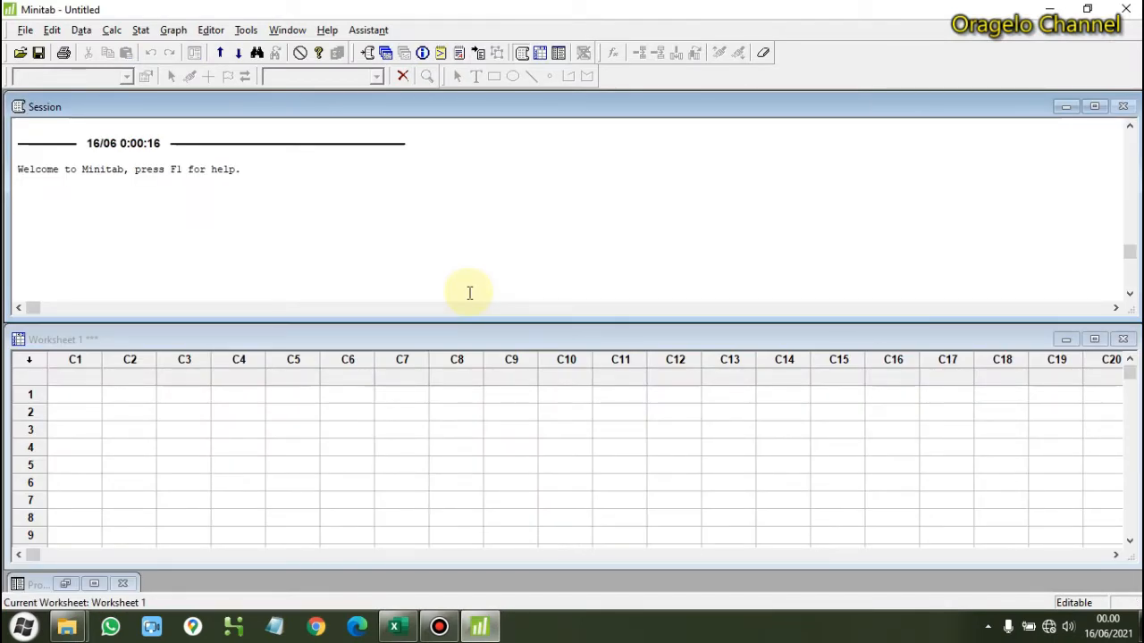
pyautogui.click(400, 622)
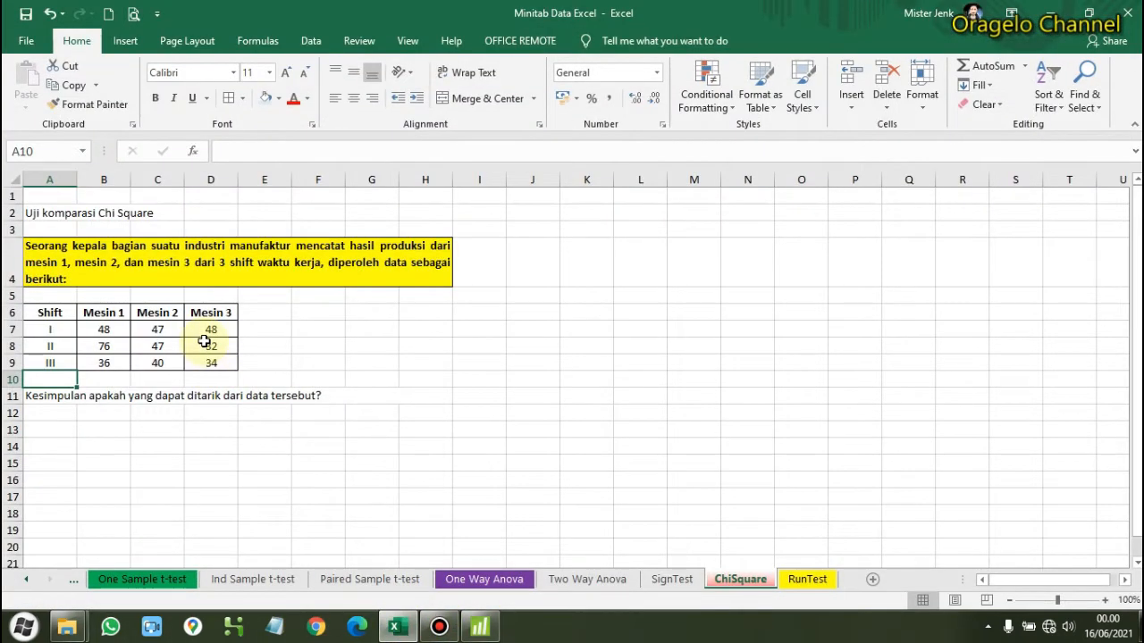
pyautogui.click(481, 627)
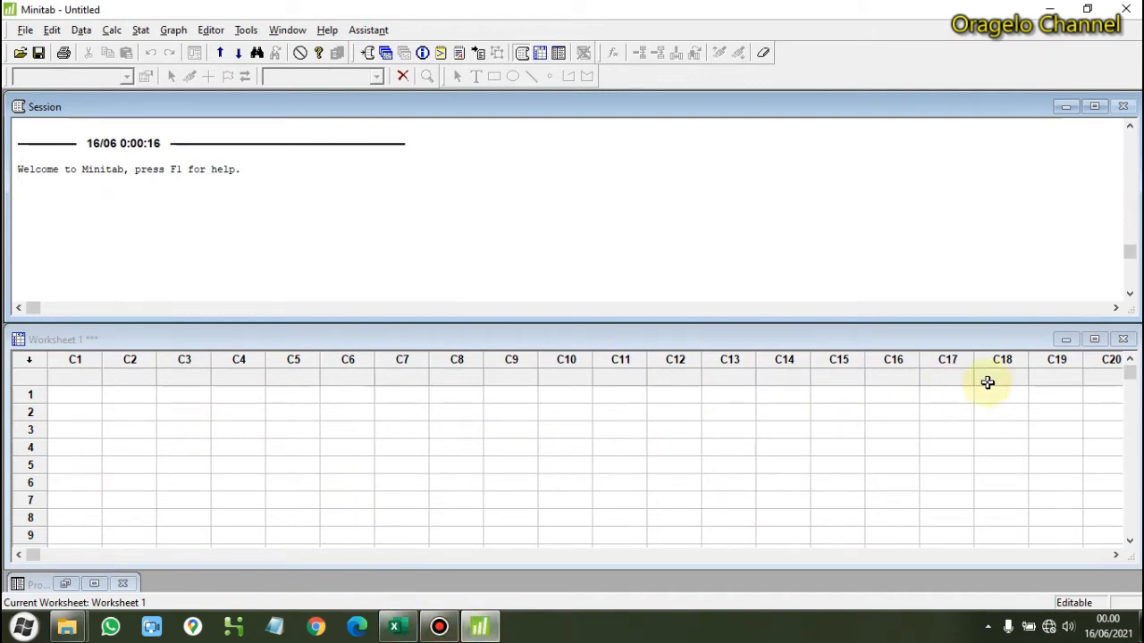
pyautogui.click(1096, 342)
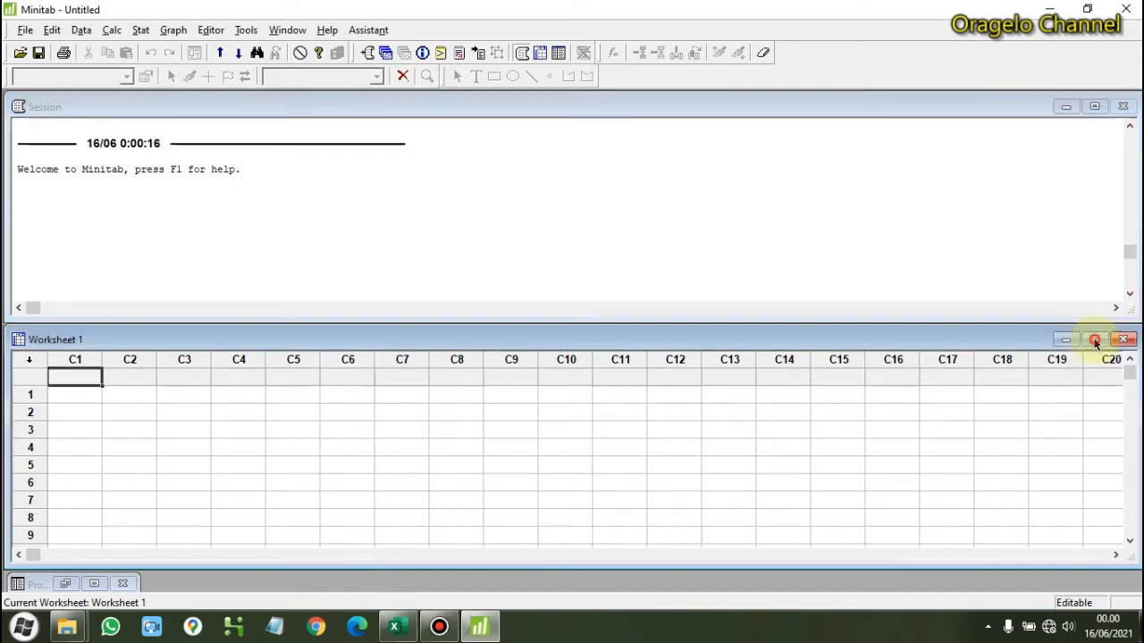
pyautogui.click(1095, 340)
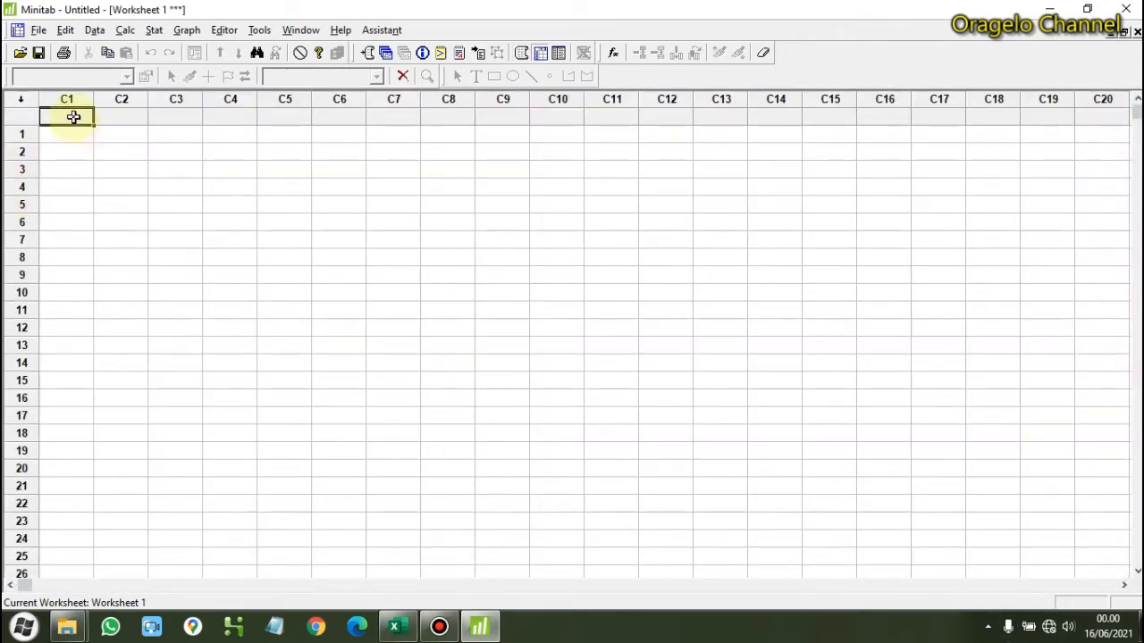
# - Copy the Shift and Mesin 1–3 table (A6:D9) from the Excel ChiSquare sheet into the Minitab worksheet, with its headers as column names from C1
pyautogui.click(398, 628)
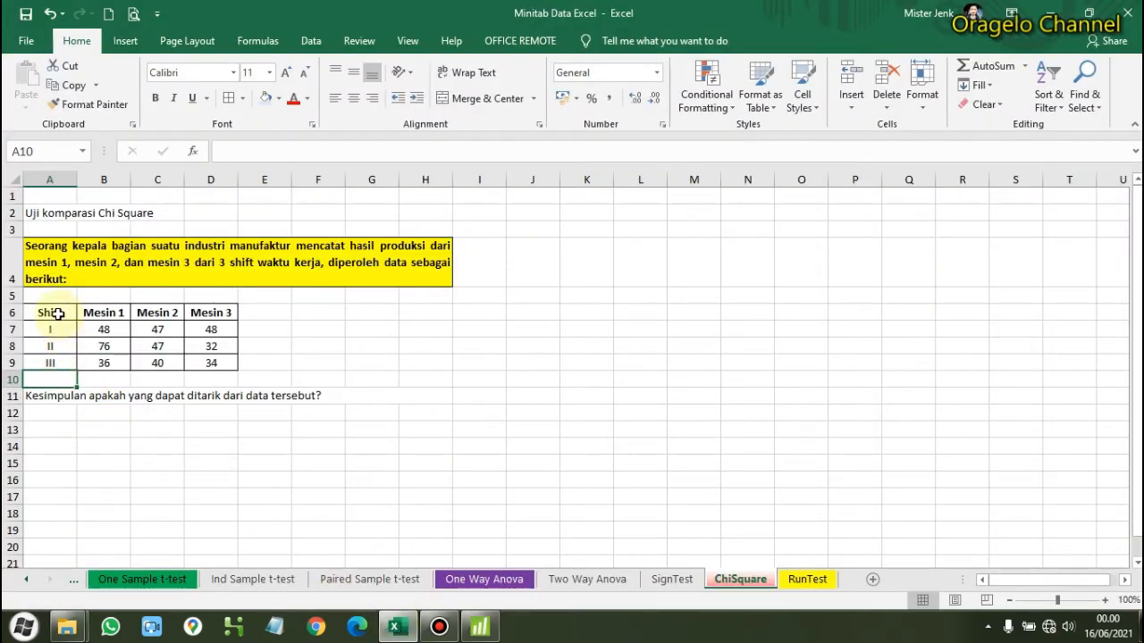
pyautogui.moveTo(56, 313); pyautogui.dragTo(203, 363)
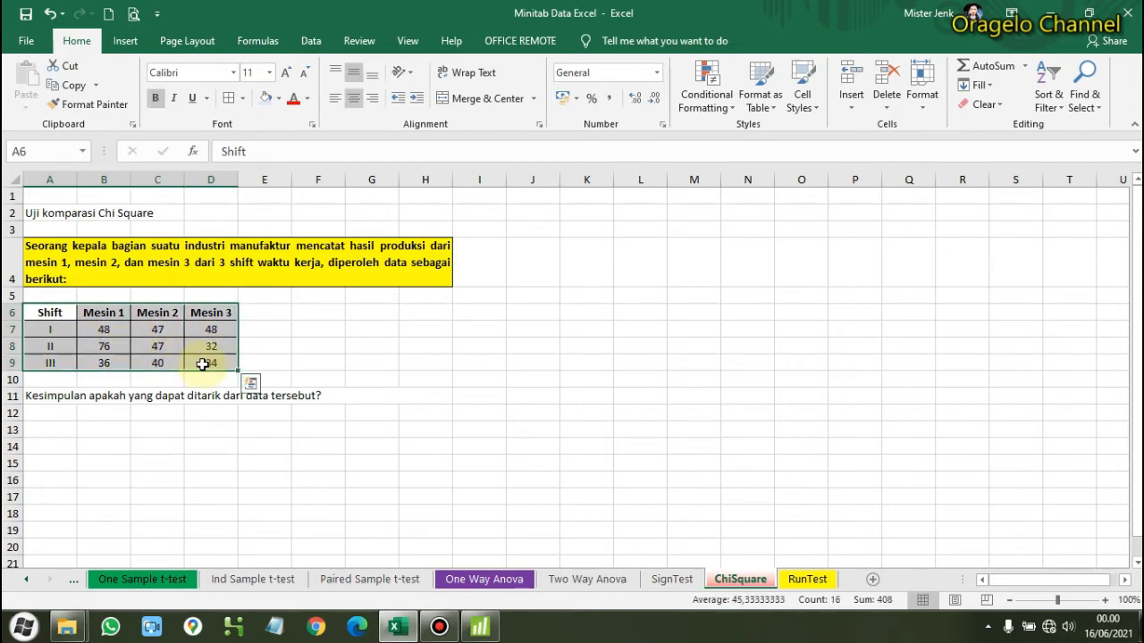
pyautogui.click(68, 90)
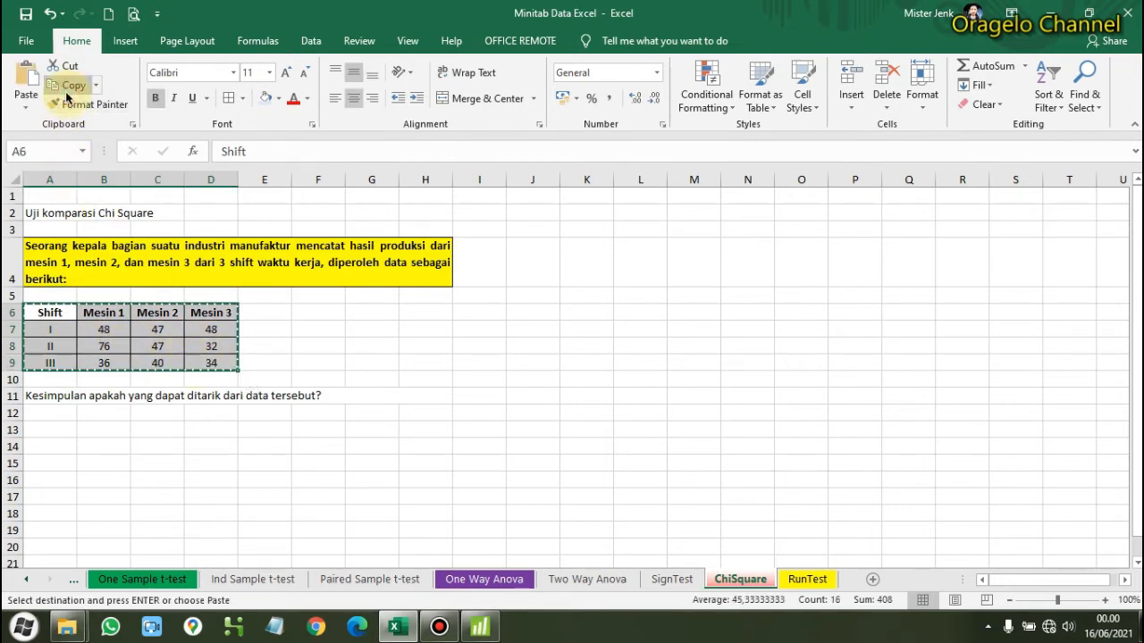
pyautogui.click(494, 622)
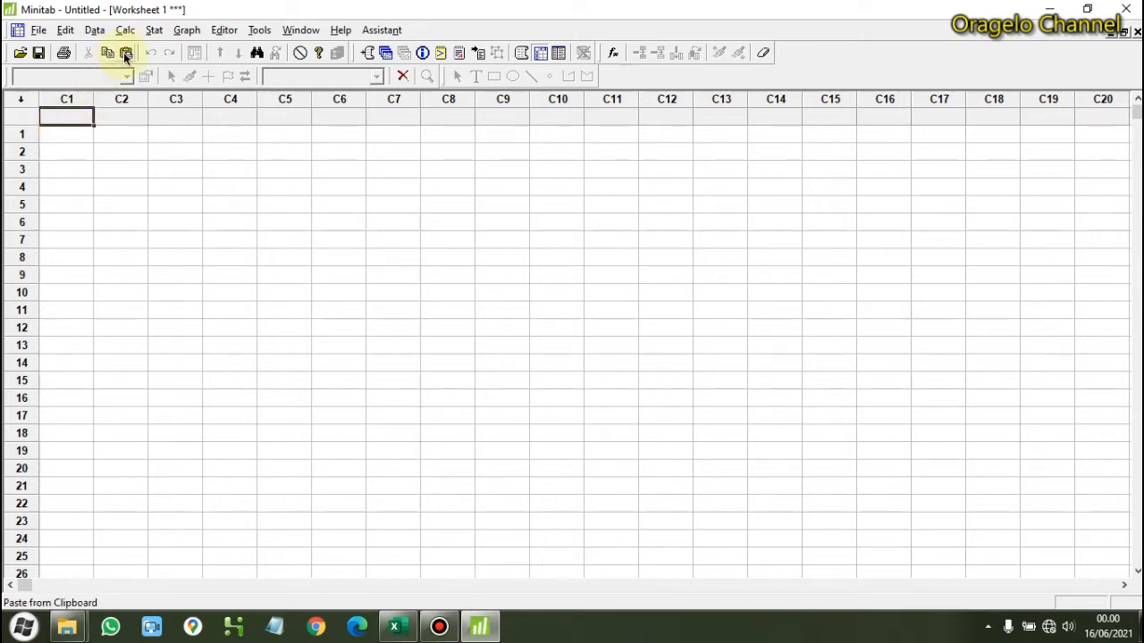
pyautogui.click(126, 54)
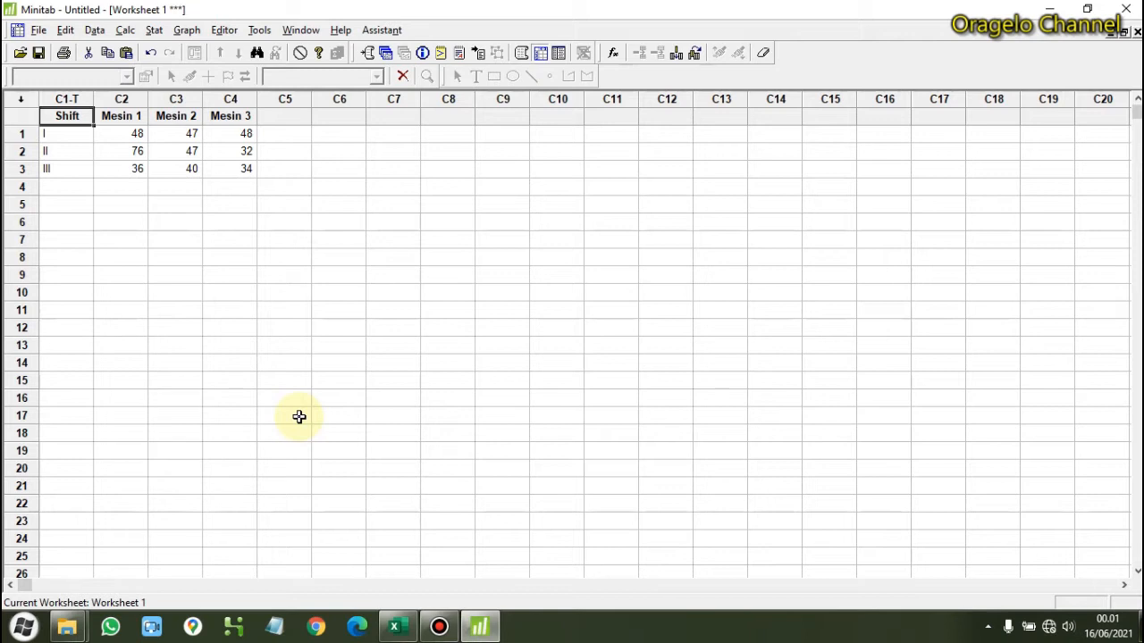
# - Run a Chi-Square Test (Two-Way Table in Worksheet) on the columns Mesin 1 to Mesin 3
pyautogui.click(154, 31)
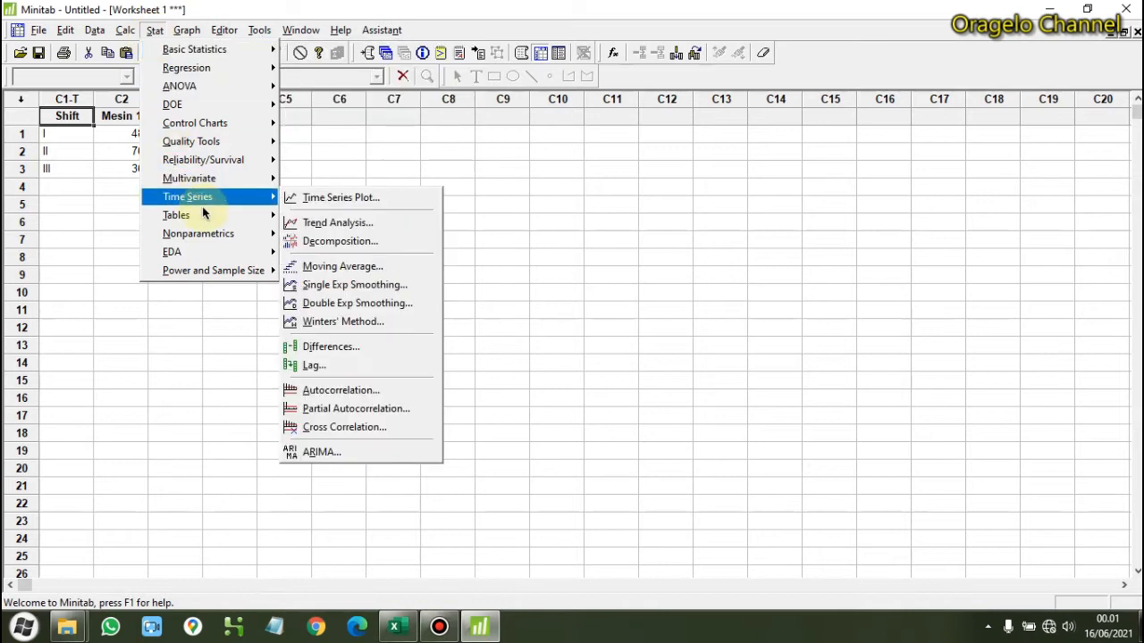
pyautogui.moveTo(206, 211)
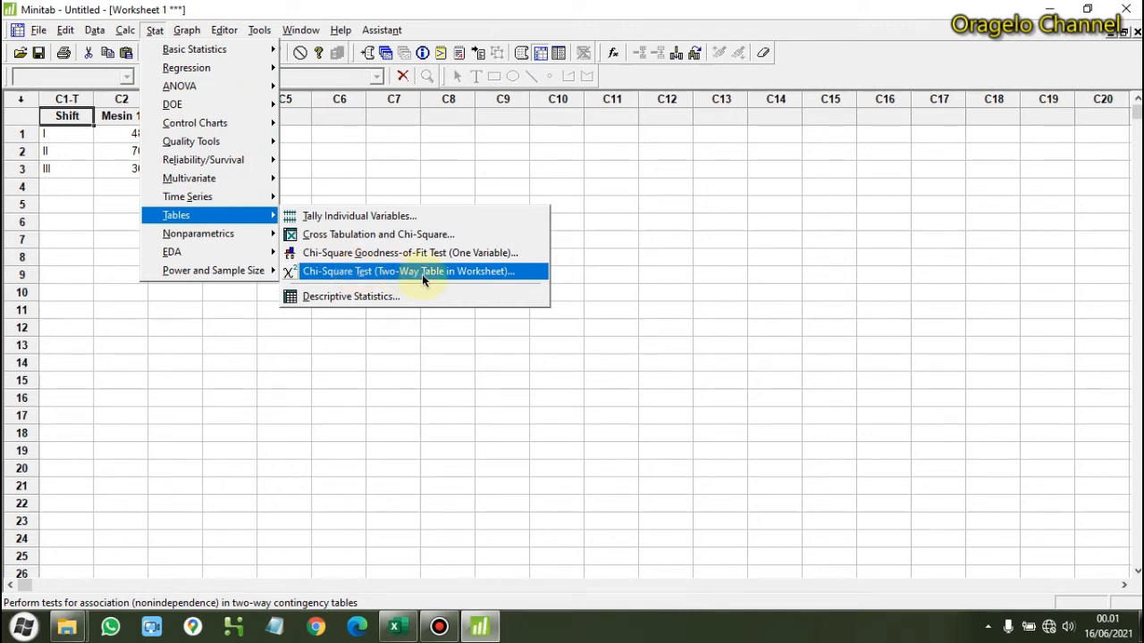
pyautogui.click(377, 280)
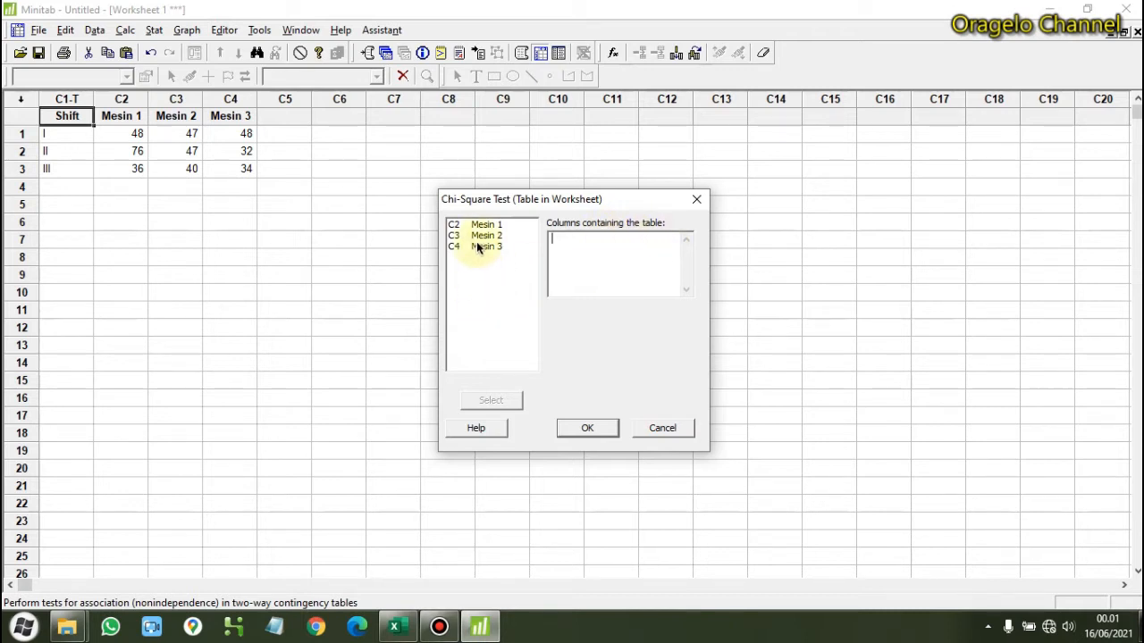
pyautogui.moveTo(477, 225); pyautogui.dragTo(478, 242)
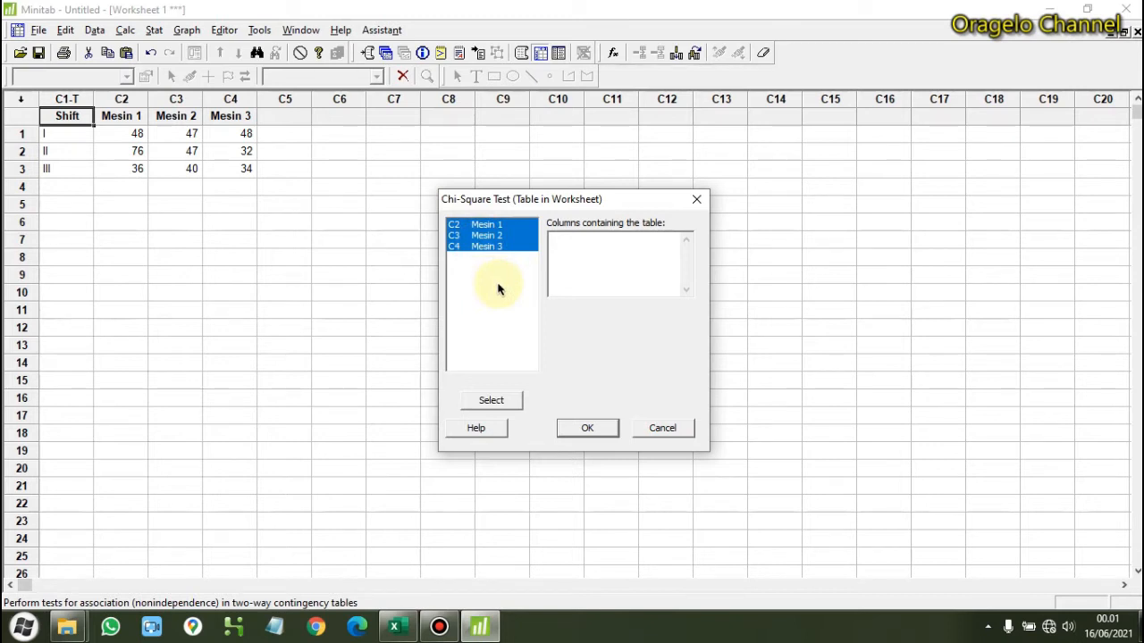
pyautogui.click(501, 400)
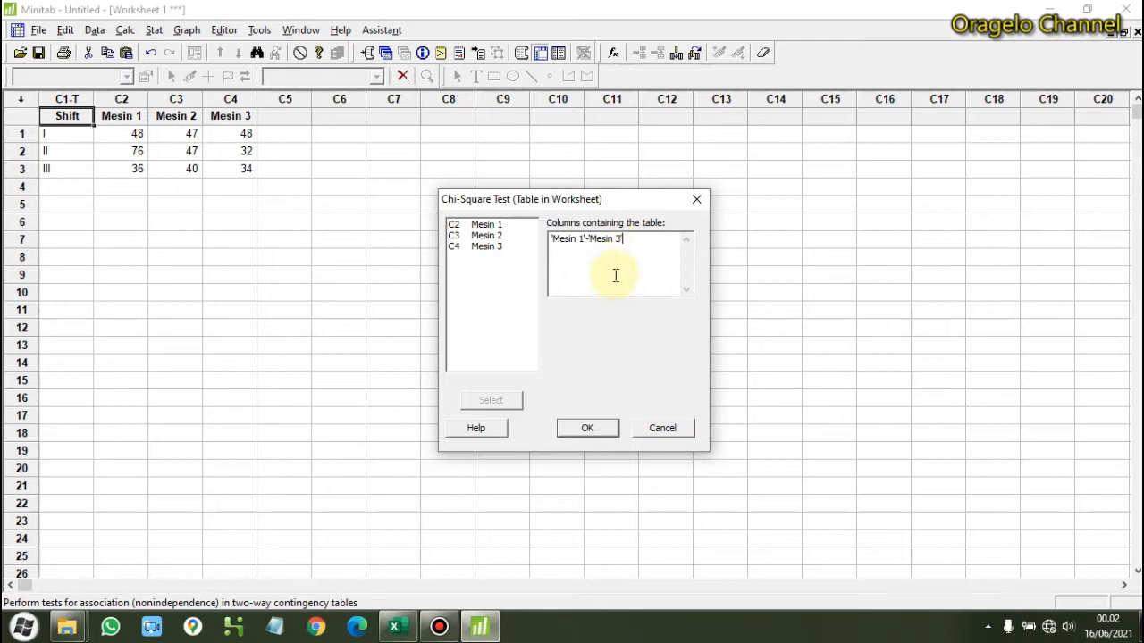
pyautogui.click(588, 427)
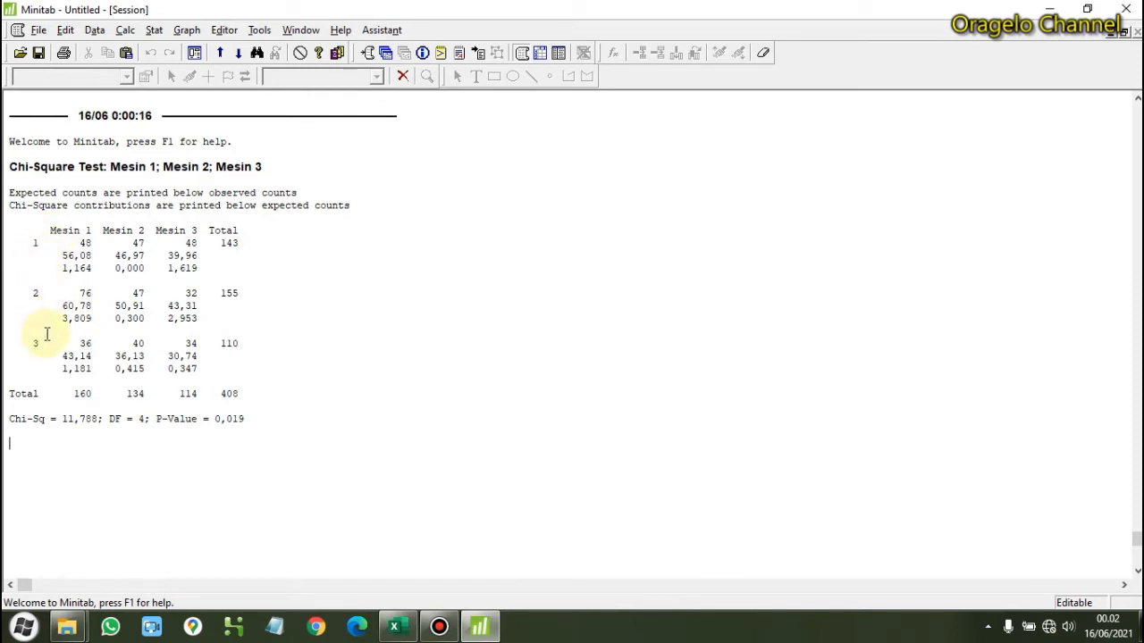
# - Examine the chi-square output: the observed and expected counts, the Chi-Sq statistic, the degrees of freedom and the P-Value
pyautogui.click(51, 230)
pyautogui.moveTo(51, 230); pyautogui.dragTo(258, 288)
pyautogui.click(271, 278)
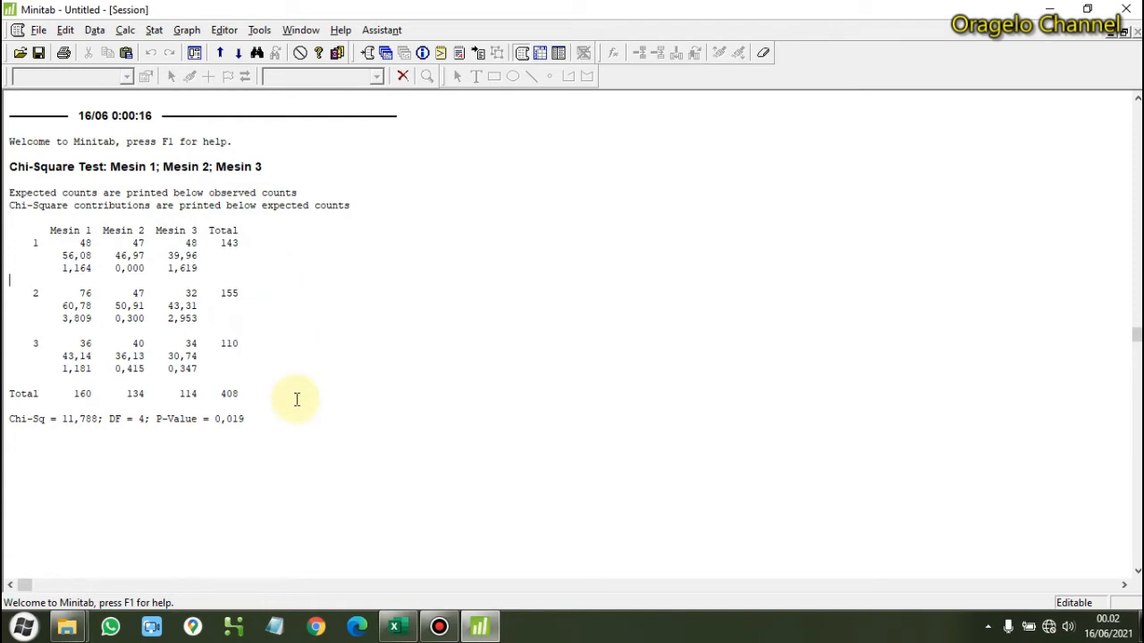
pyautogui.click(7, 418)
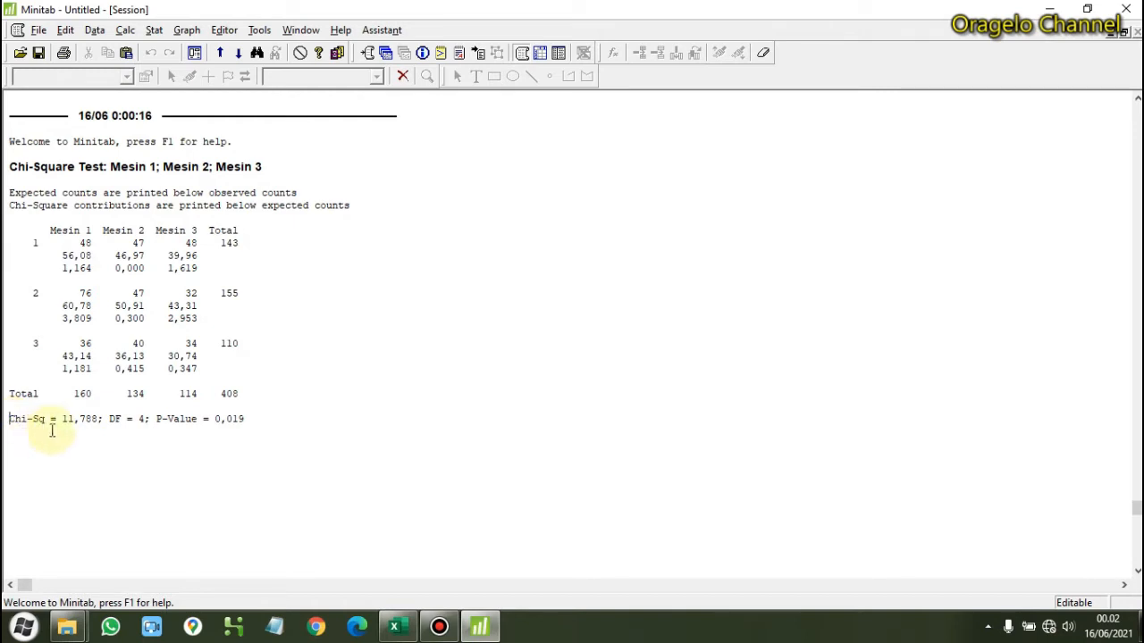
pyautogui.moveTo(63, 418); pyautogui.dragTo(73, 416)
pyautogui.click(89, 416)
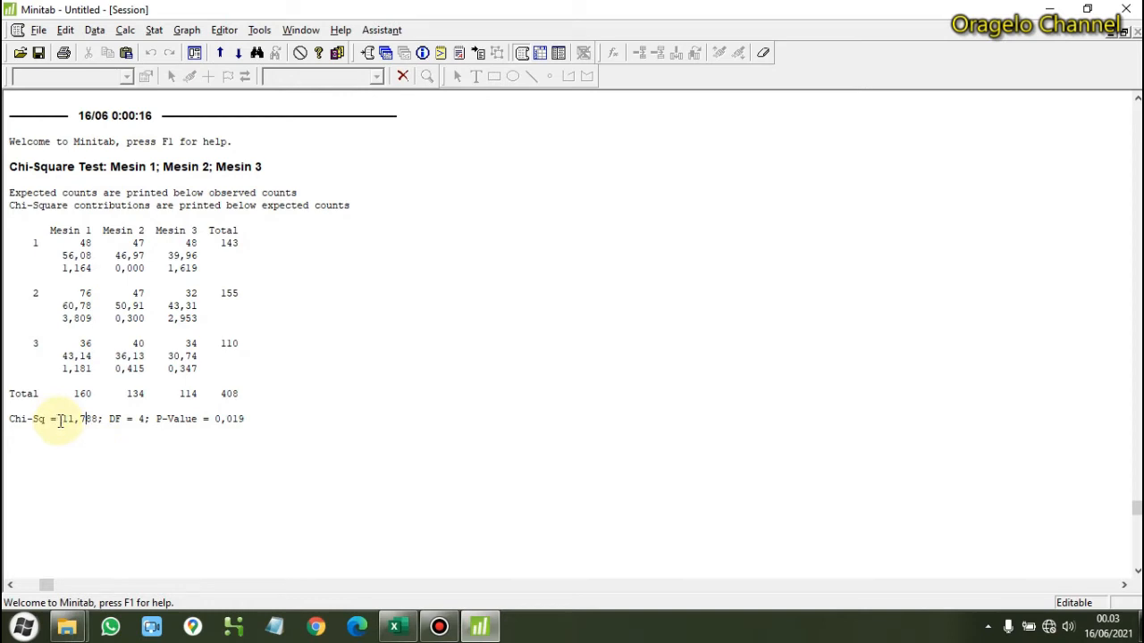
pyautogui.moveTo(57, 420); pyautogui.dragTo(87, 420)
pyautogui.click(88, 421)
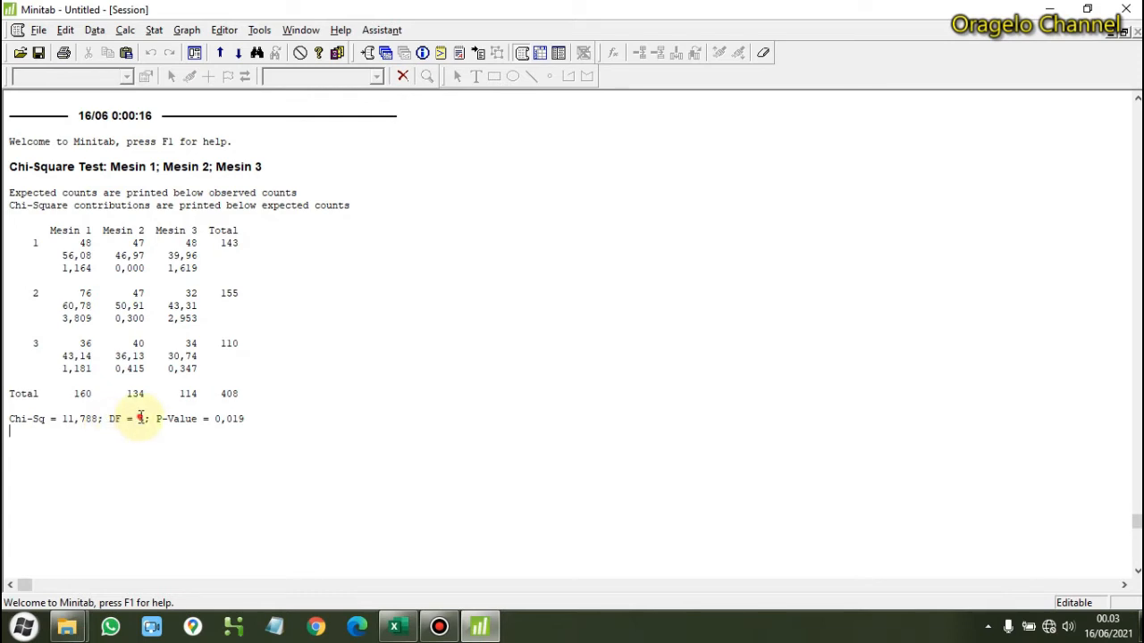
pyautogui.moveTo(140, 418); pyautogui.dragTo(146, 411)
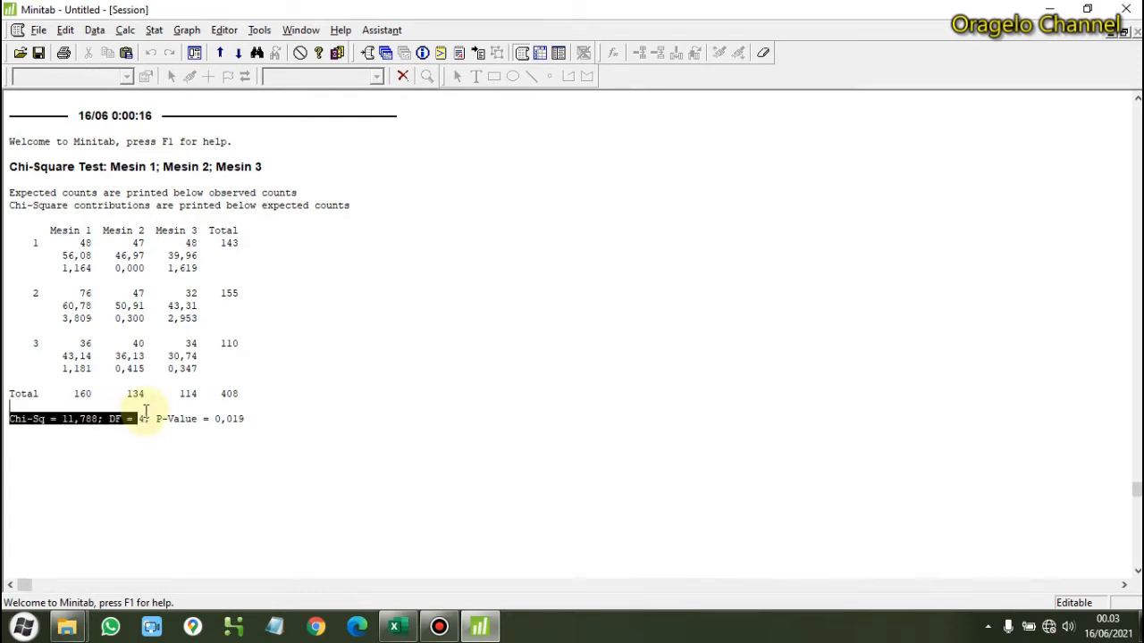
pyautogui.click(134, 420)
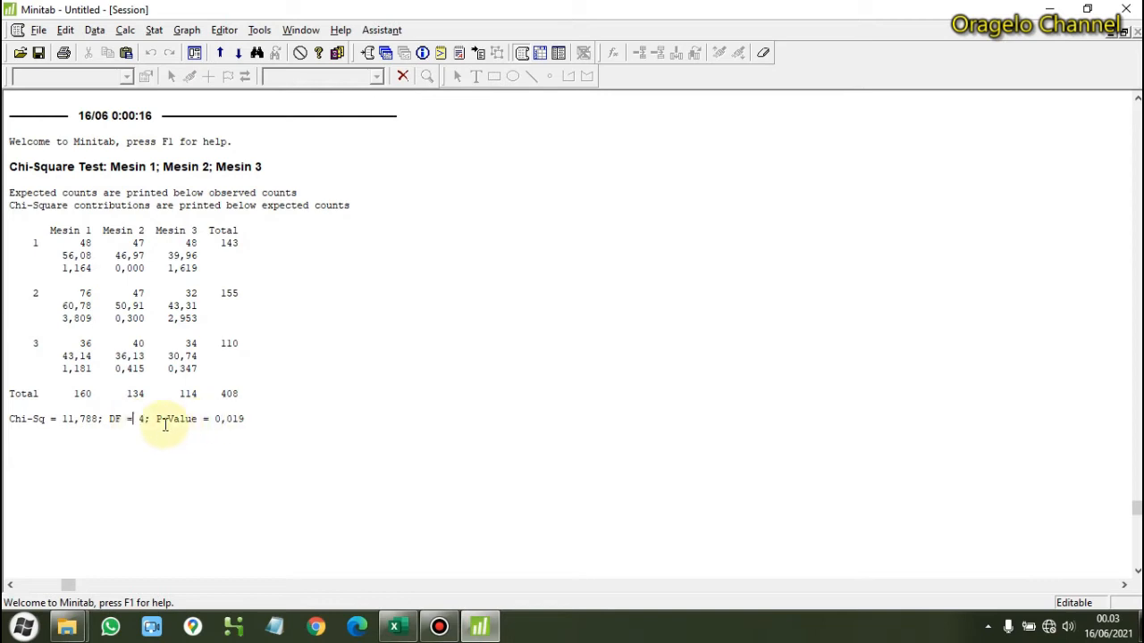
pyautogui.moveTo(159, 418); pyautogui.dragTo(198, 420)
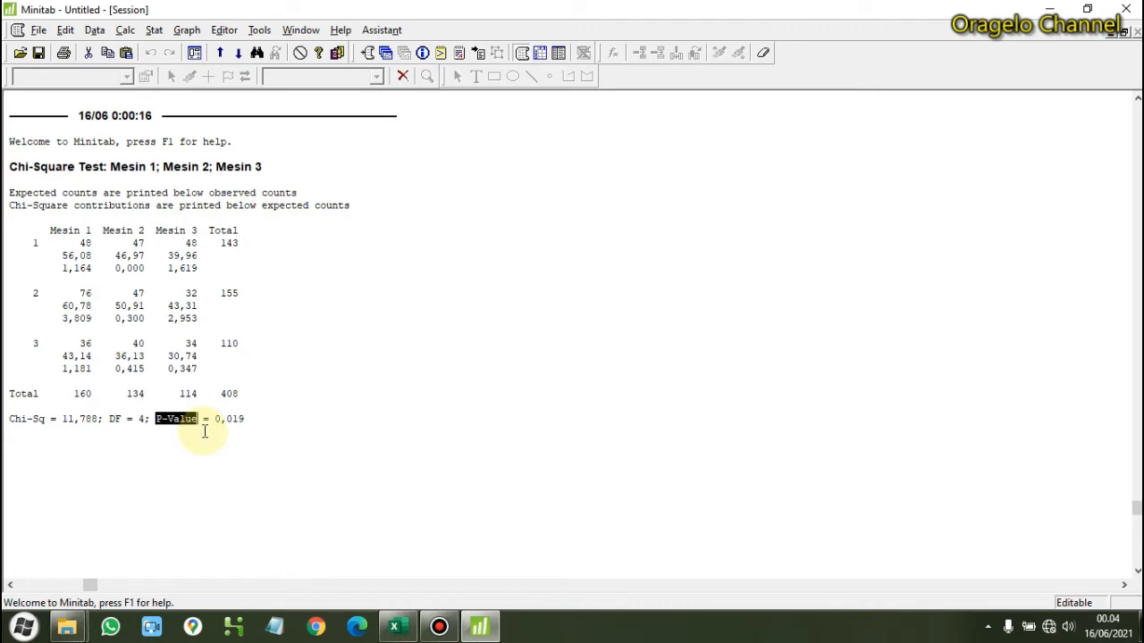
# - Copy the P-Value 0,019 from the Minitab session output into cell B13 of the Excel ChiSquare sheet
pyautogui.click(258, 419)
pyautogui.moveTo(258, 419); pyautogui.dragTo(214, 421)
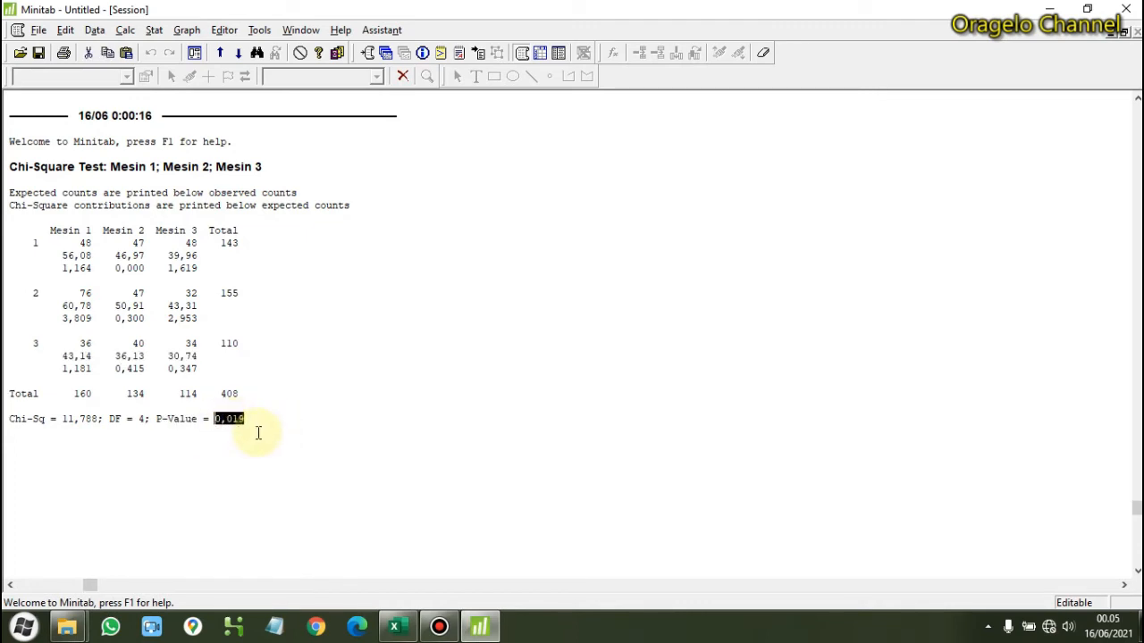
pyautogui.rightClick(230, 415)
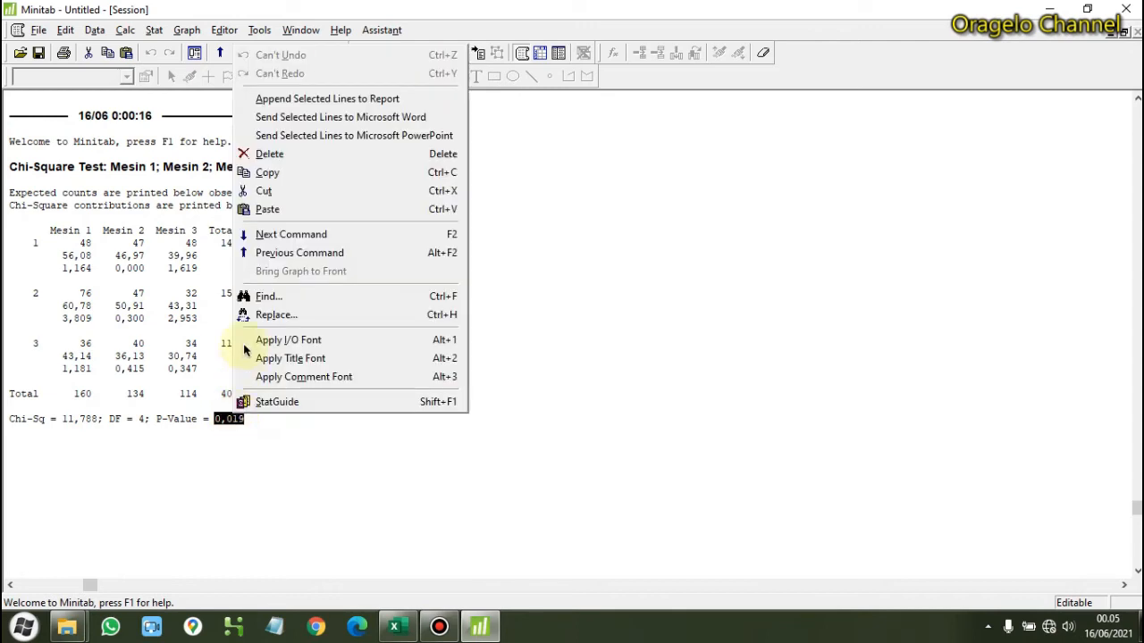
pyautogui.click(259, 174)
pyautogui.click(397, 629)
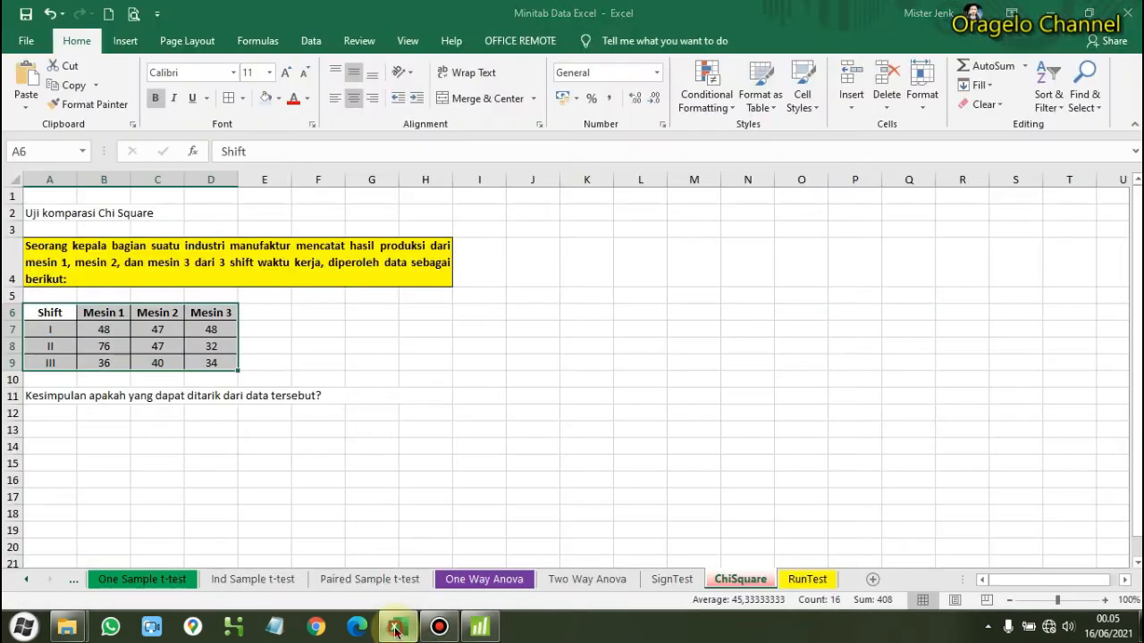
pyautogui.click(108, 435)
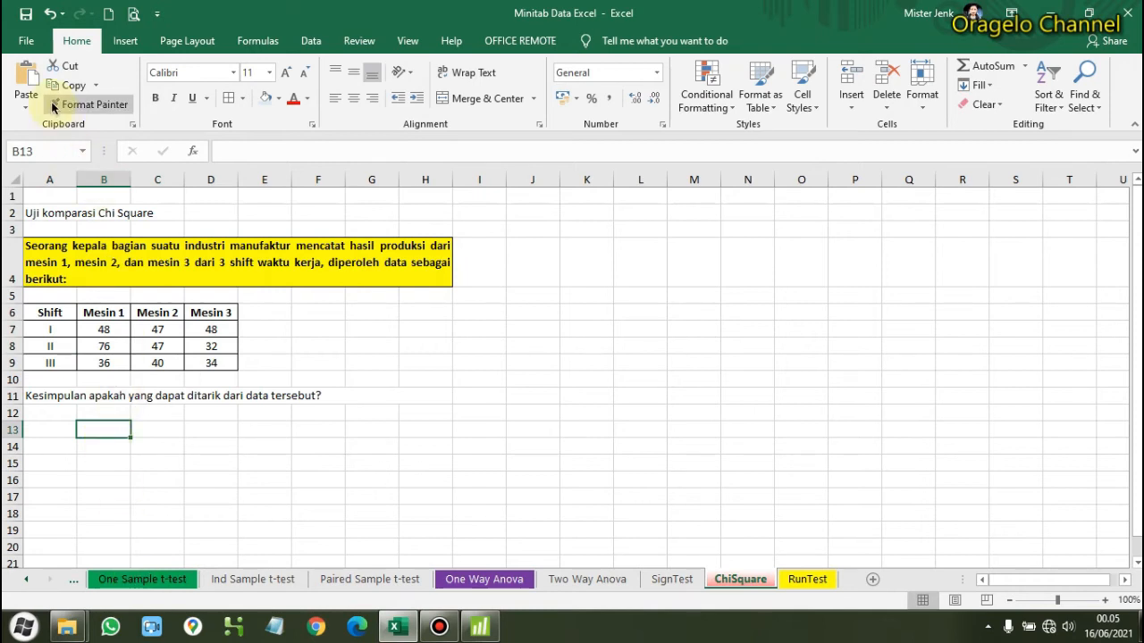
pyautogui.click(27, 85)
# - Enter the significance level 0,05 in cell B14, below the pasted P-Value
pyautogui.click(102, 447)
pyautogui.write('0')
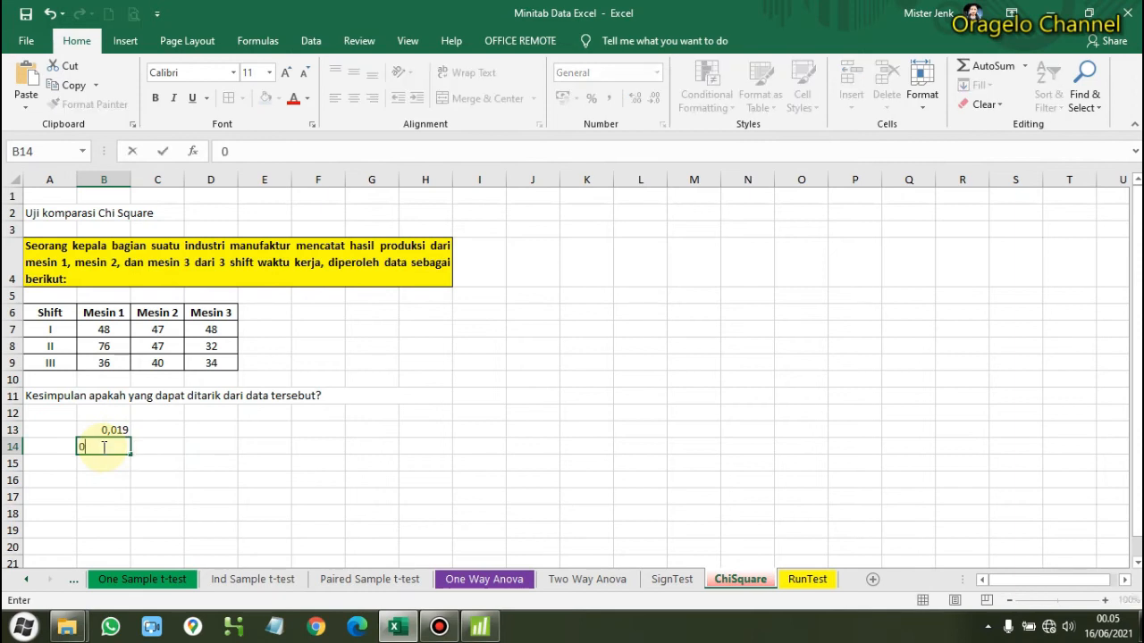
pyautogui.write(',05')
pyautogui.press('Return')
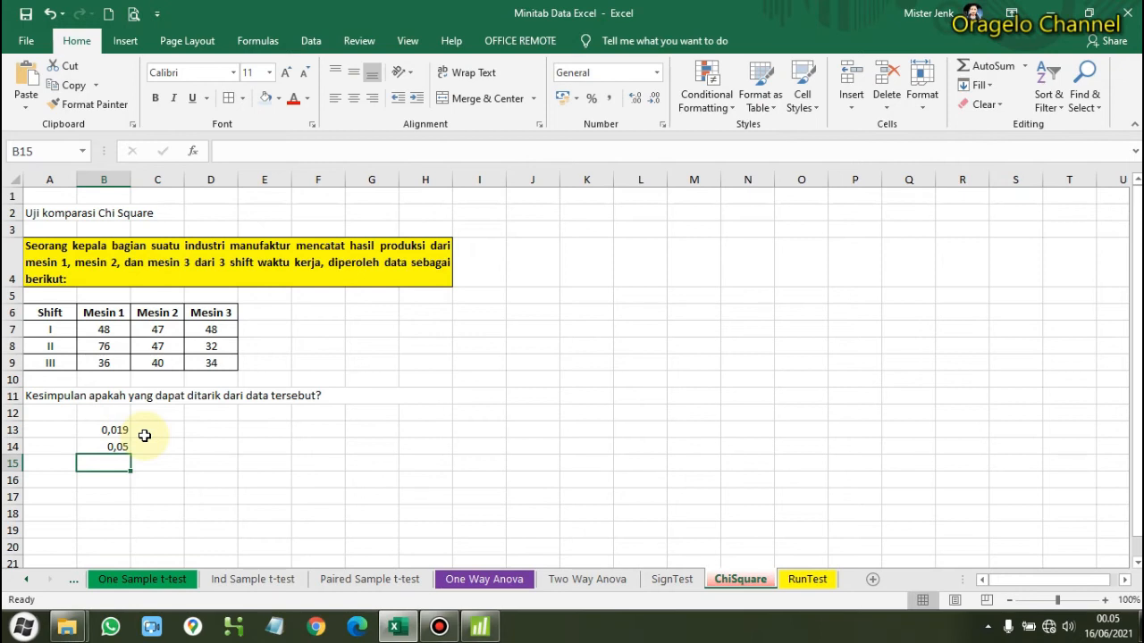
pyautogui.click(119, 444)
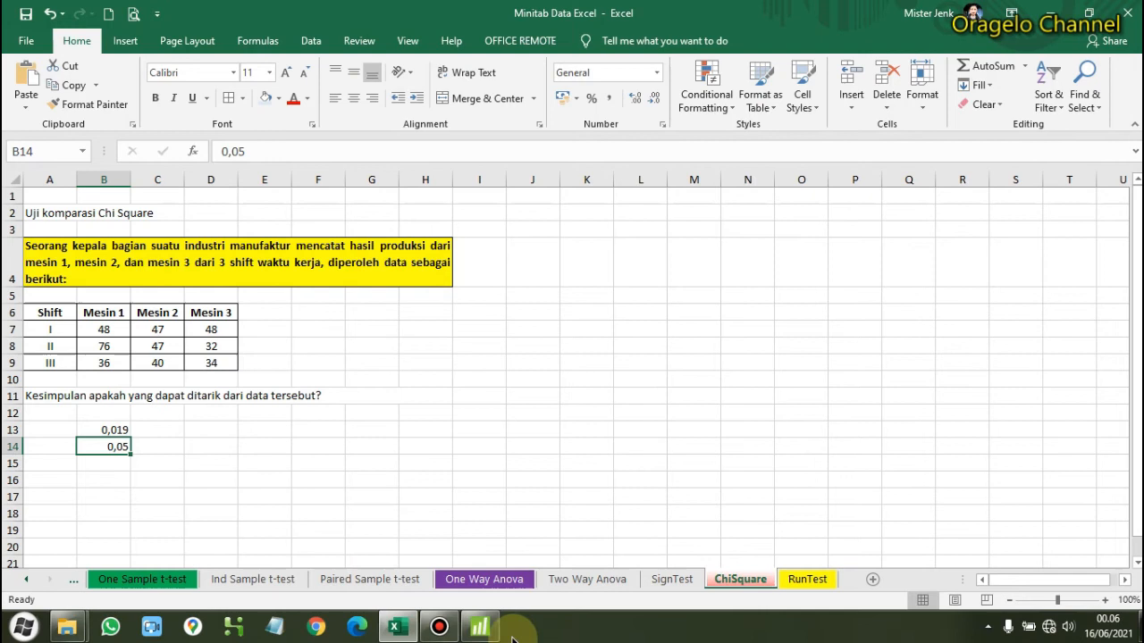
# - Switch to Minitab and start saving the project, browsing on drive D through 1_DATA KAMPUS, 01_KULIAH and 2020_2_SEMESTER GENAP_OK to the folder 2020_2_TUTORIAL YOU
pyautogui.click(399, 582)
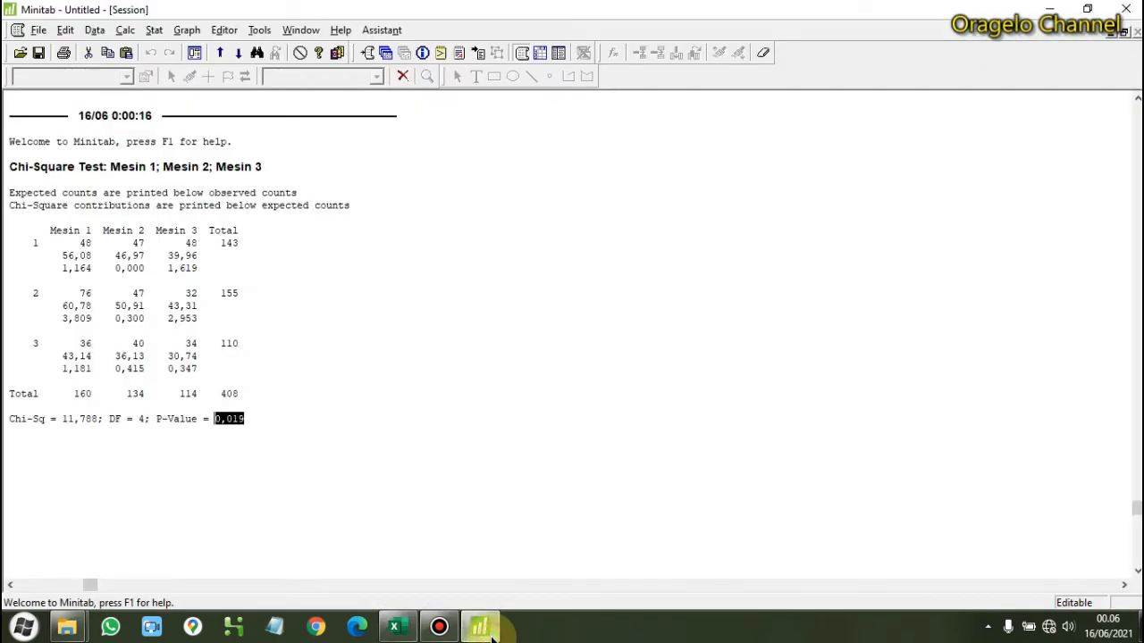
pyautogui.click(223, 459)
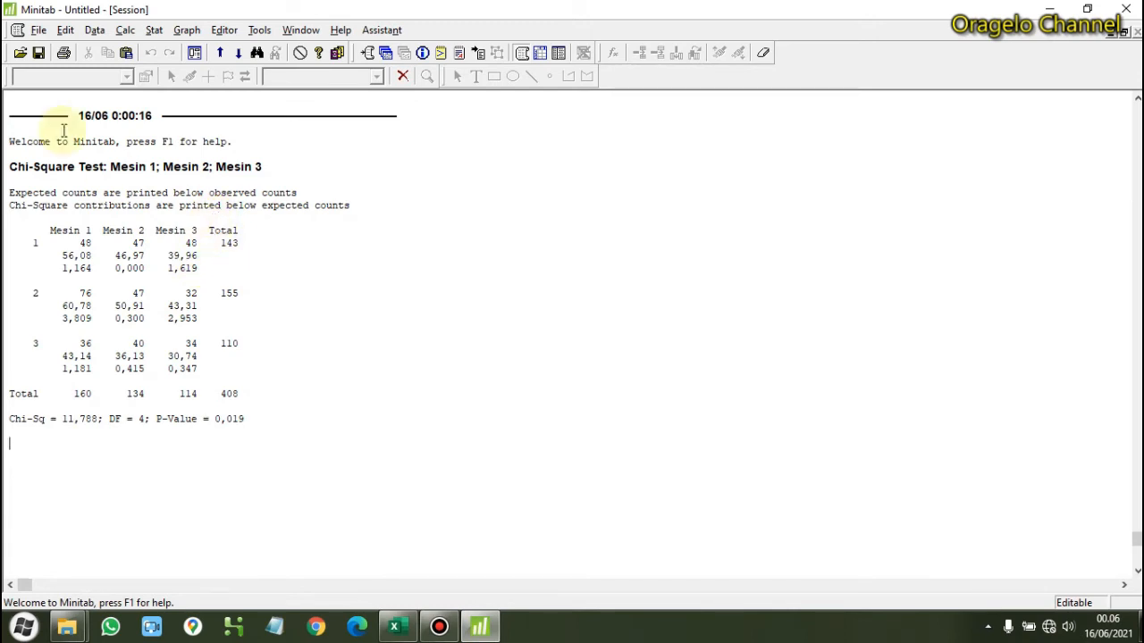
pyautogui.click(39, 53)
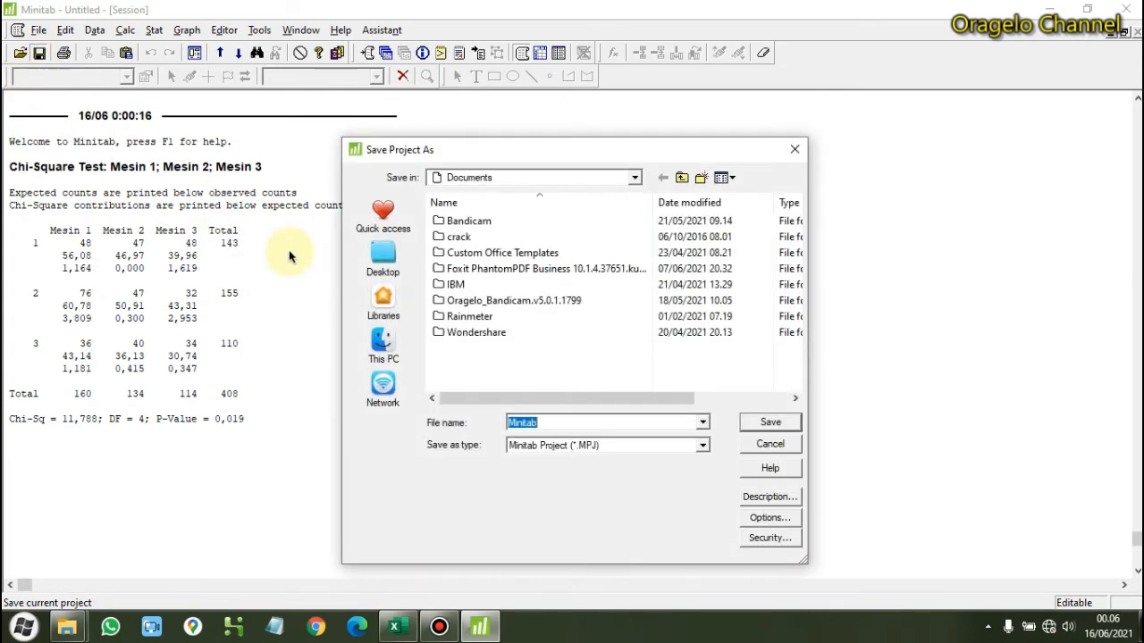
pyautogui.click(382, 342)
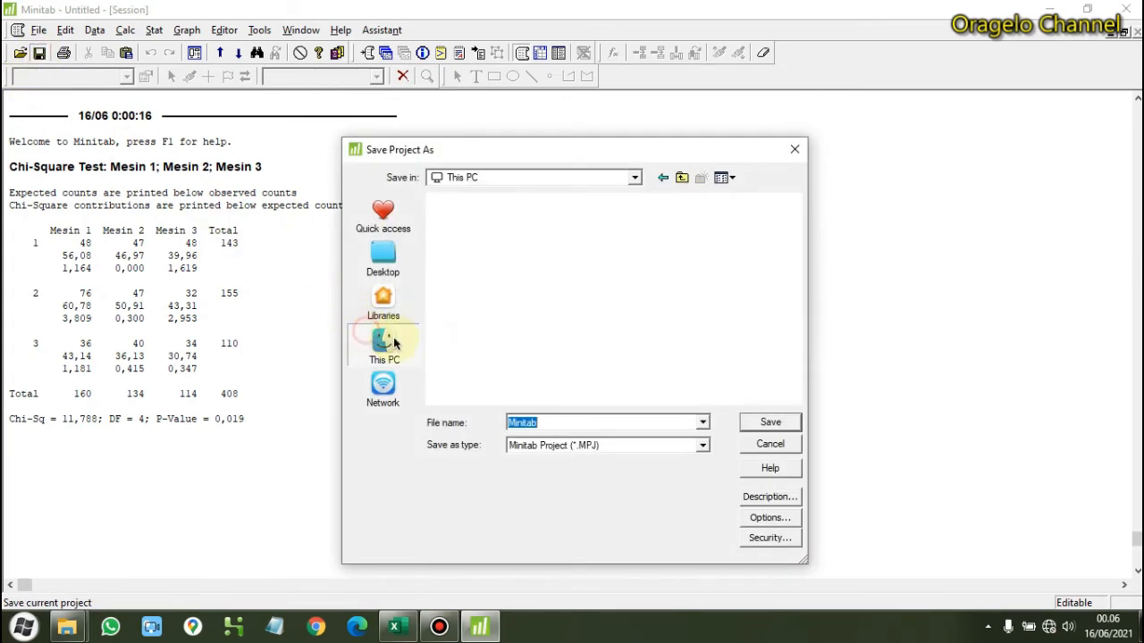
pyautogui.scroll(-5, 600, 302)
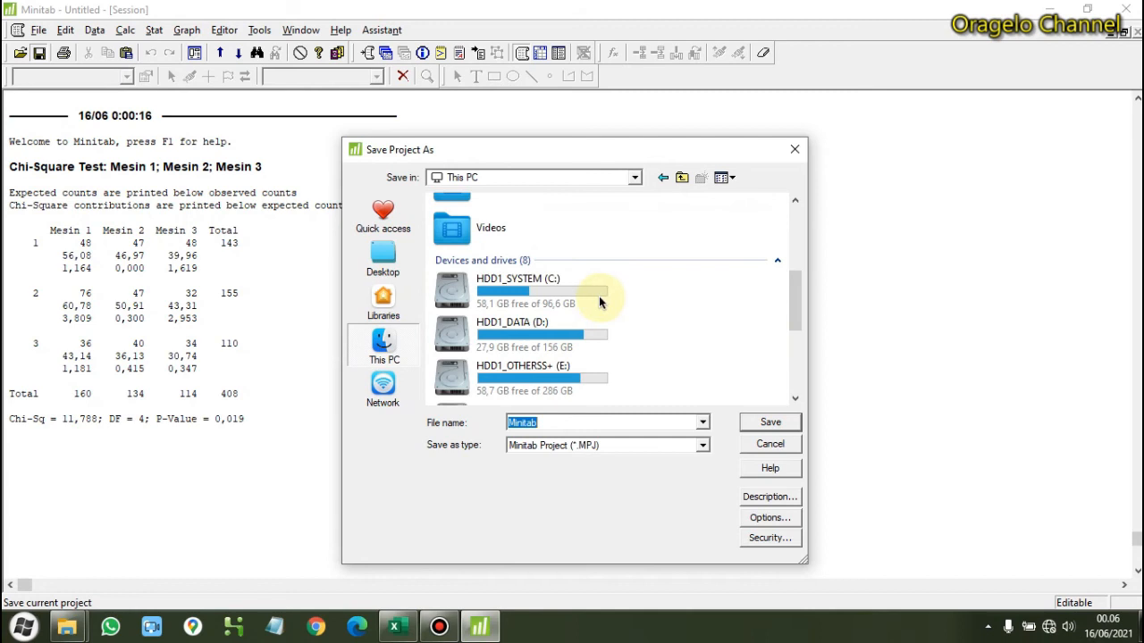
pyautogui.doubleClick(536, 327)
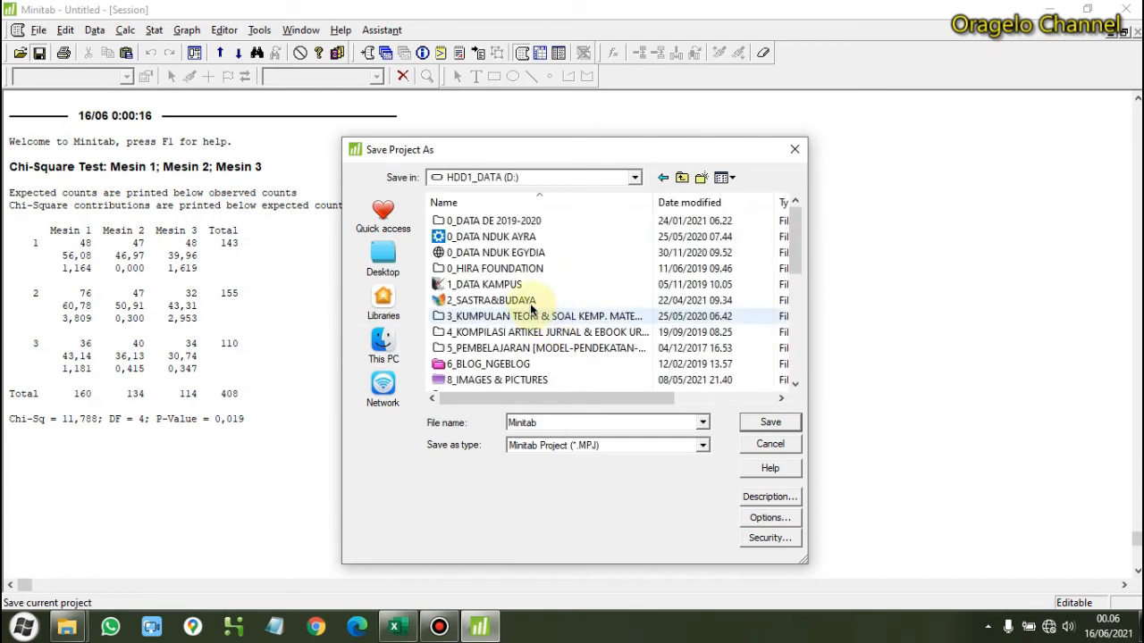
pyautogui.doubleClick(498, 286)
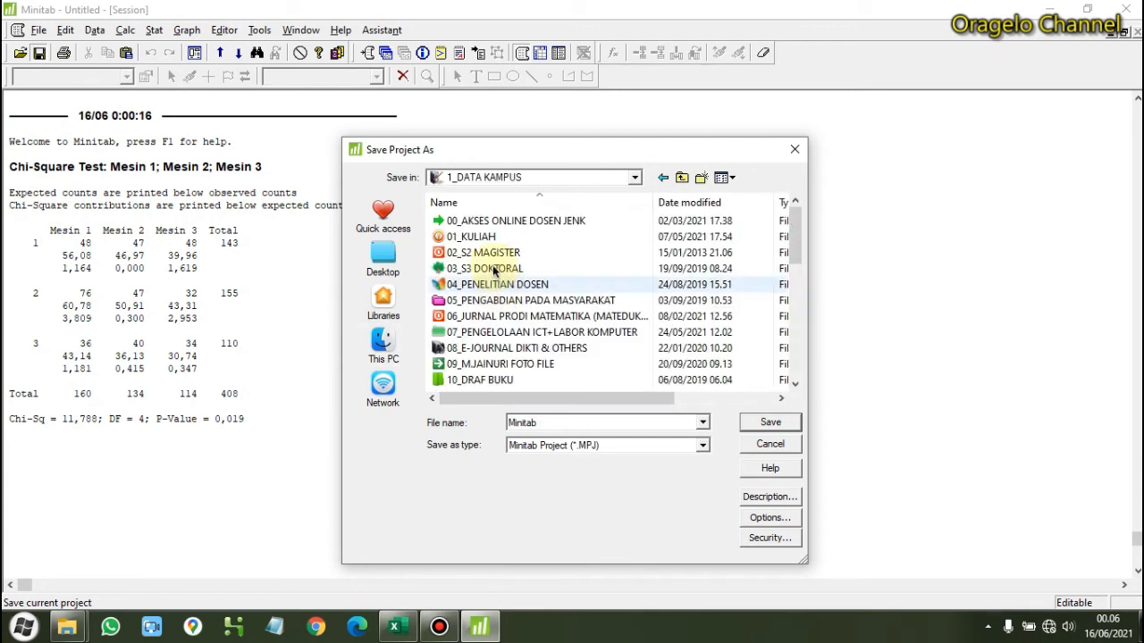
pyautogui.doubleClick(478, 237)
pyautogui.click(525, 286)
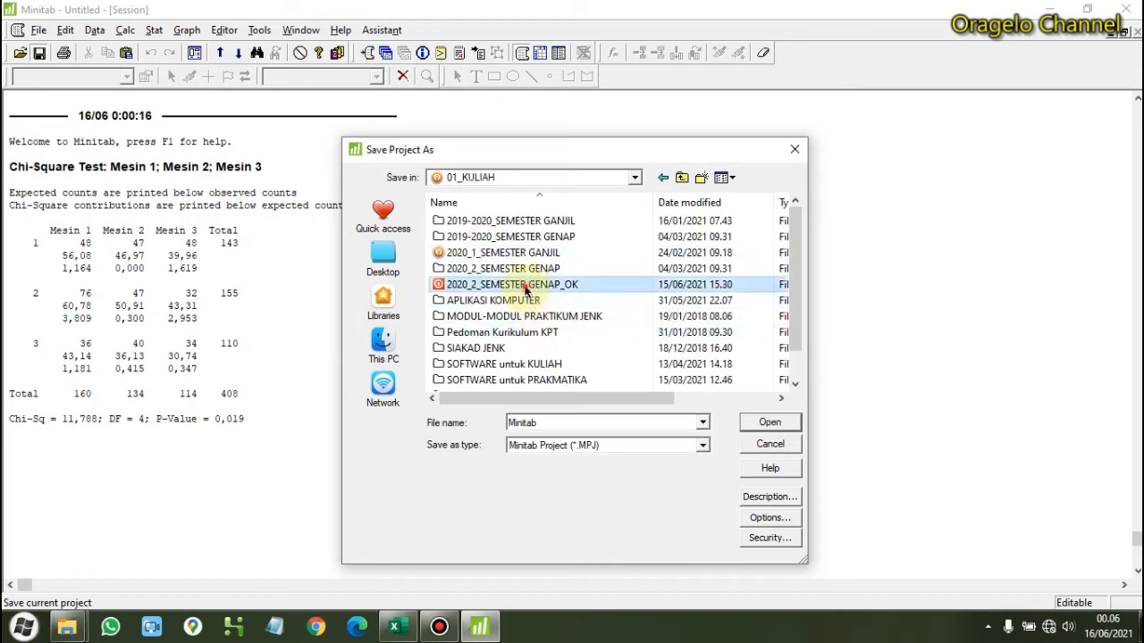
pyautogui.doubleClick(525, 286)
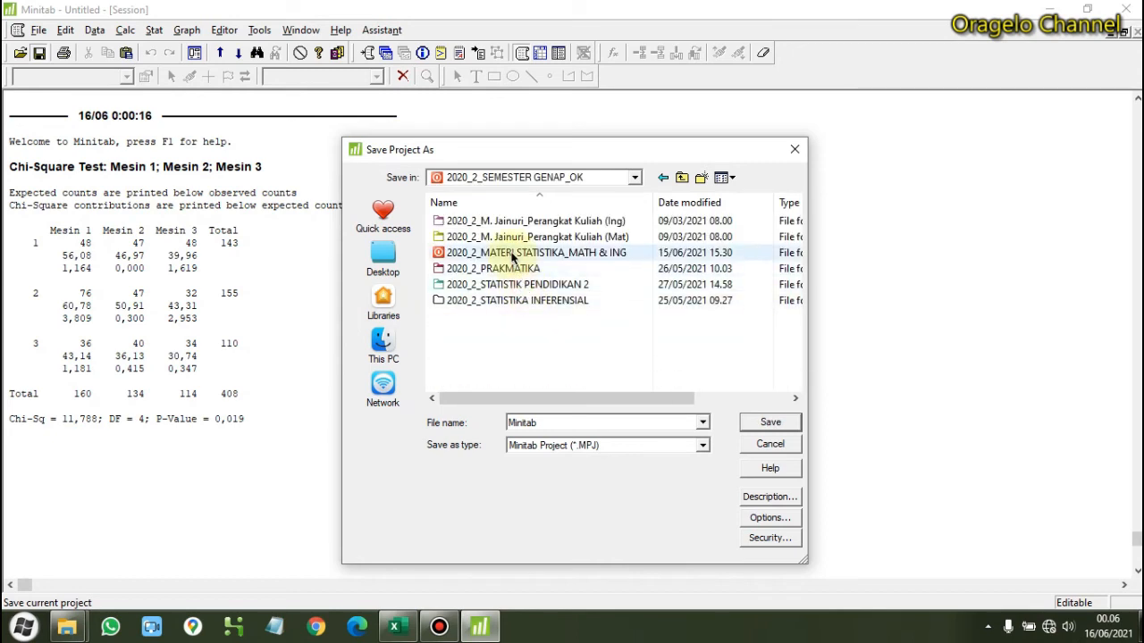
pyautogui.doubleClick(497, 268)
pyautogui.doubleClick(469, 255)
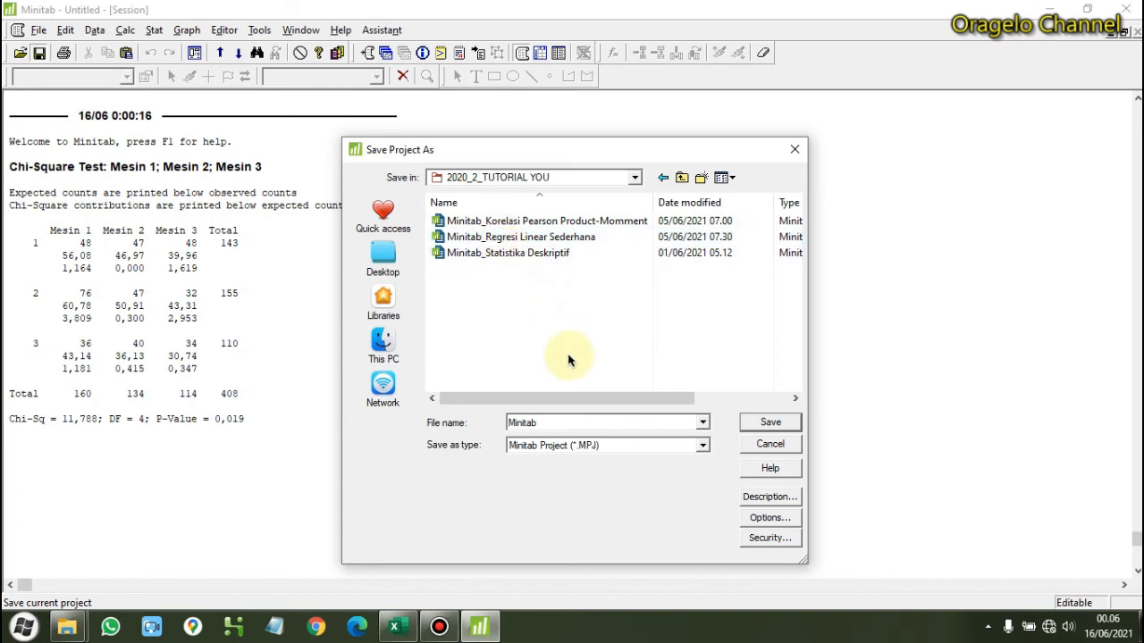
# - Name the project Minitab_Chi Square and save it as a Minitab Project (*.MPJ)
pyautogui.doubleClick(564, 422)
pyautogui.click(565, 422)
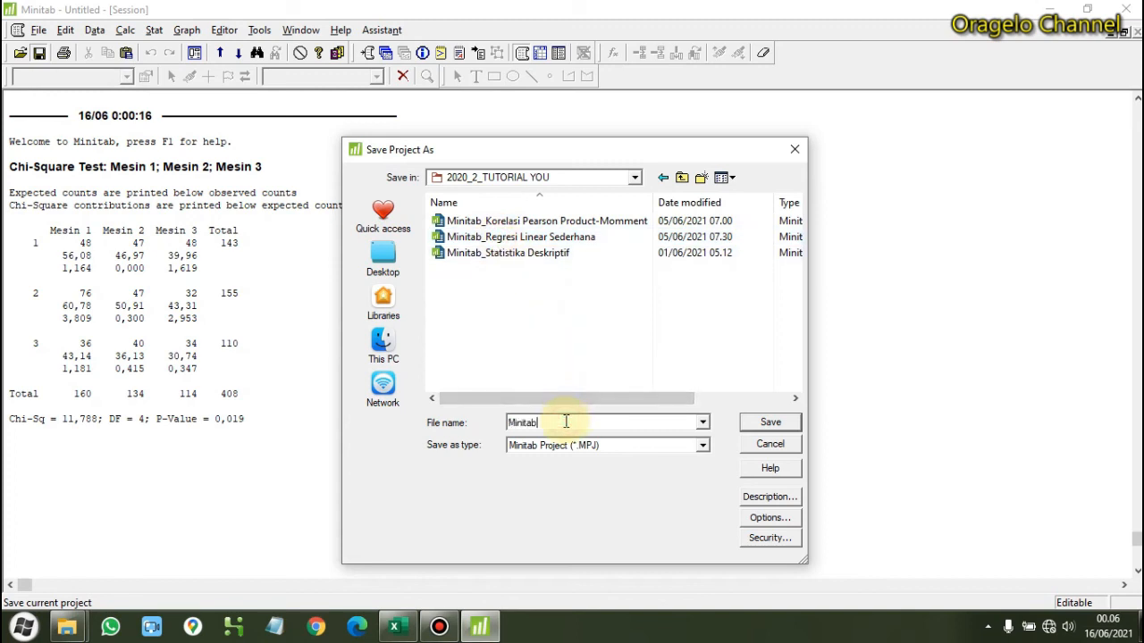
pyautogui.write('_')
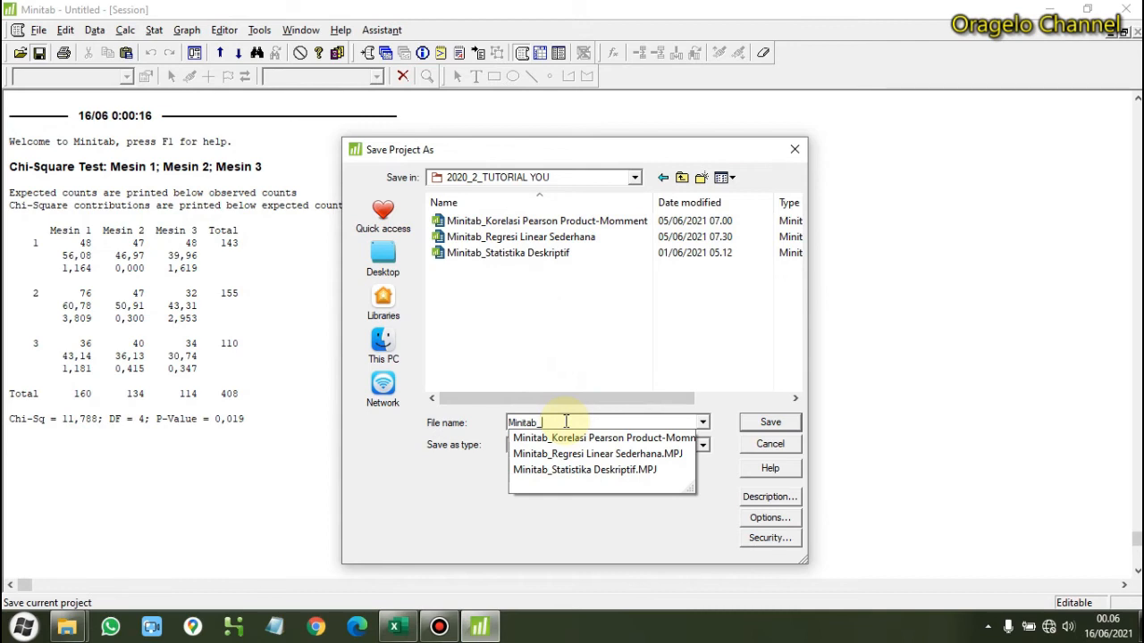
pyautogui.write('Chi Square')
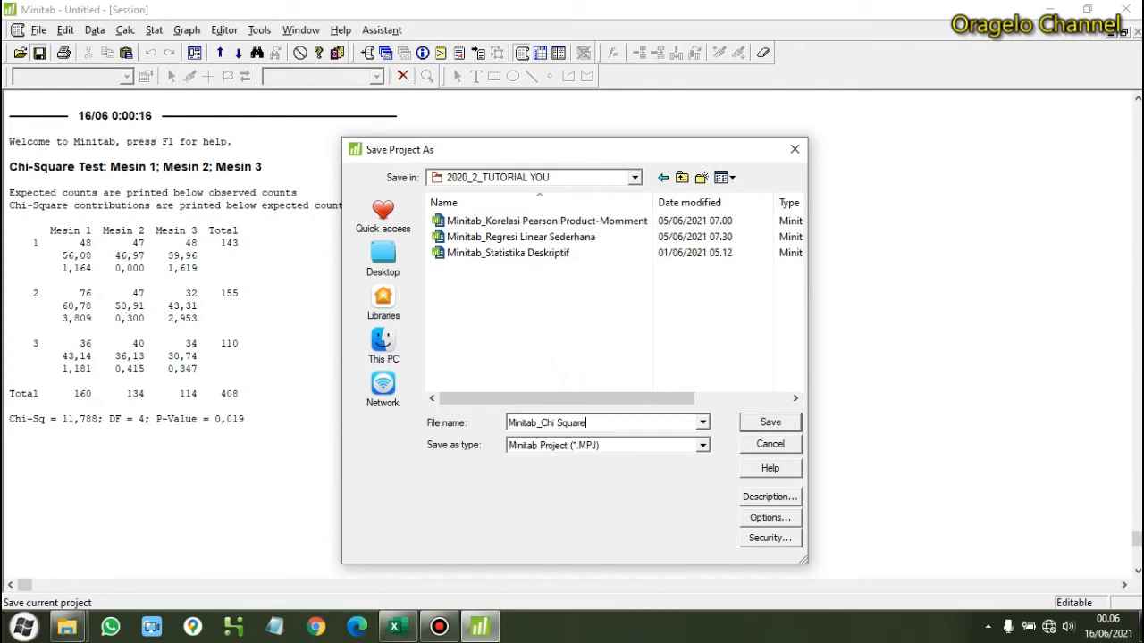
pyautogui.click(767, 423)
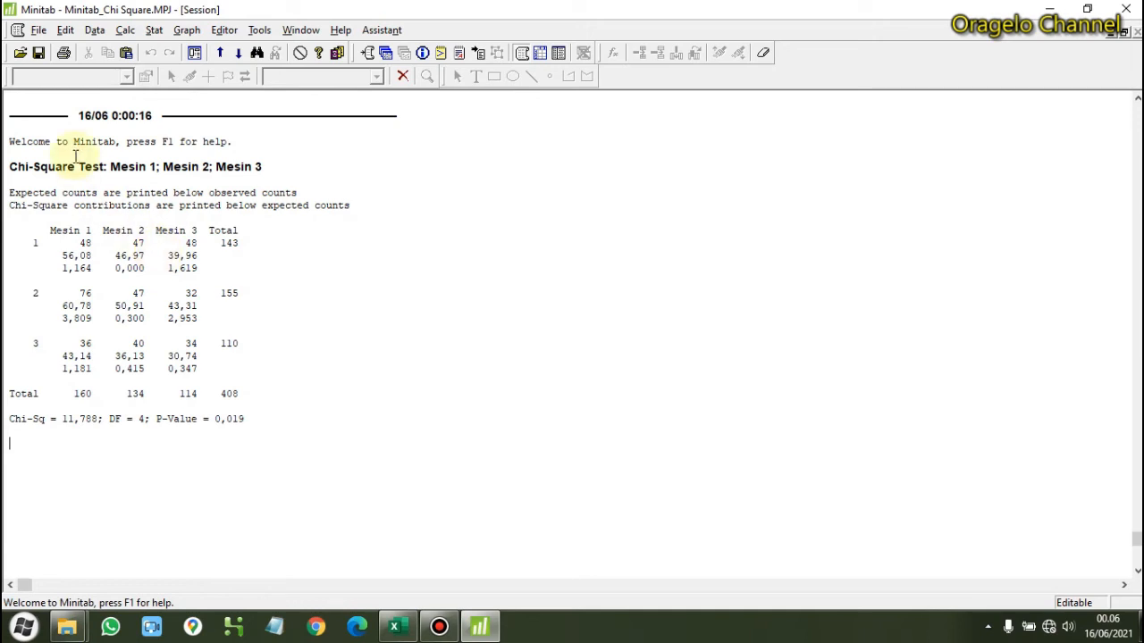
# - Copy the complete chi-square output from the Minitab session and paste it into the Excel ChiSquare sheet from cell A16
pyautogui.moveTo(10, 166); pyautogui.dragTo(263, 414)
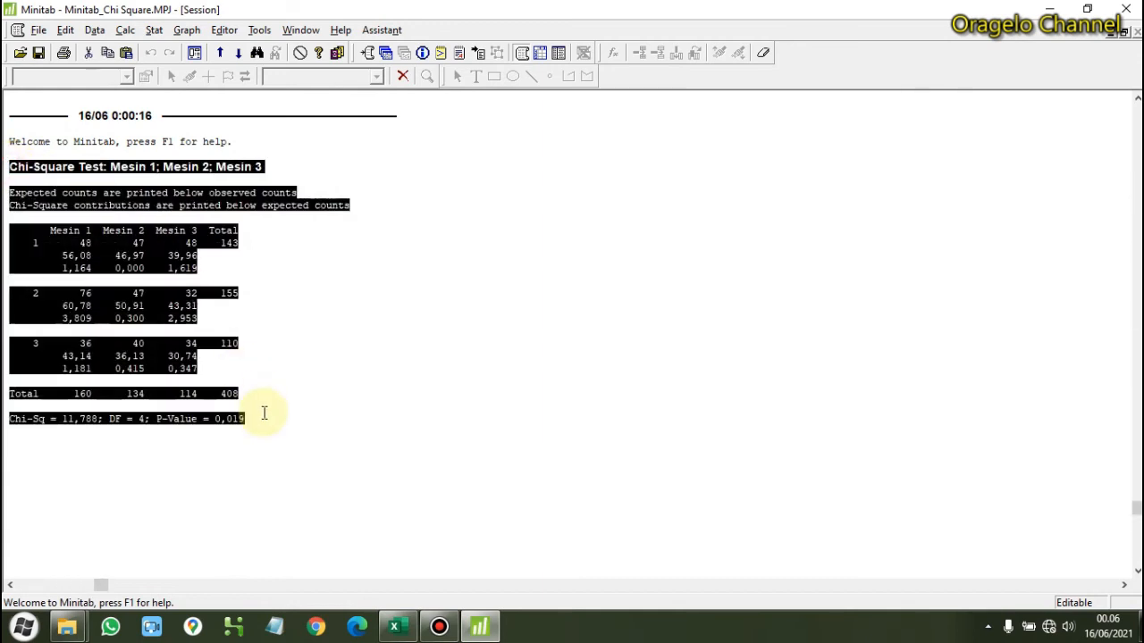
pyautogui.rightClick(152, 264)
pyautogui.click(189, 137)
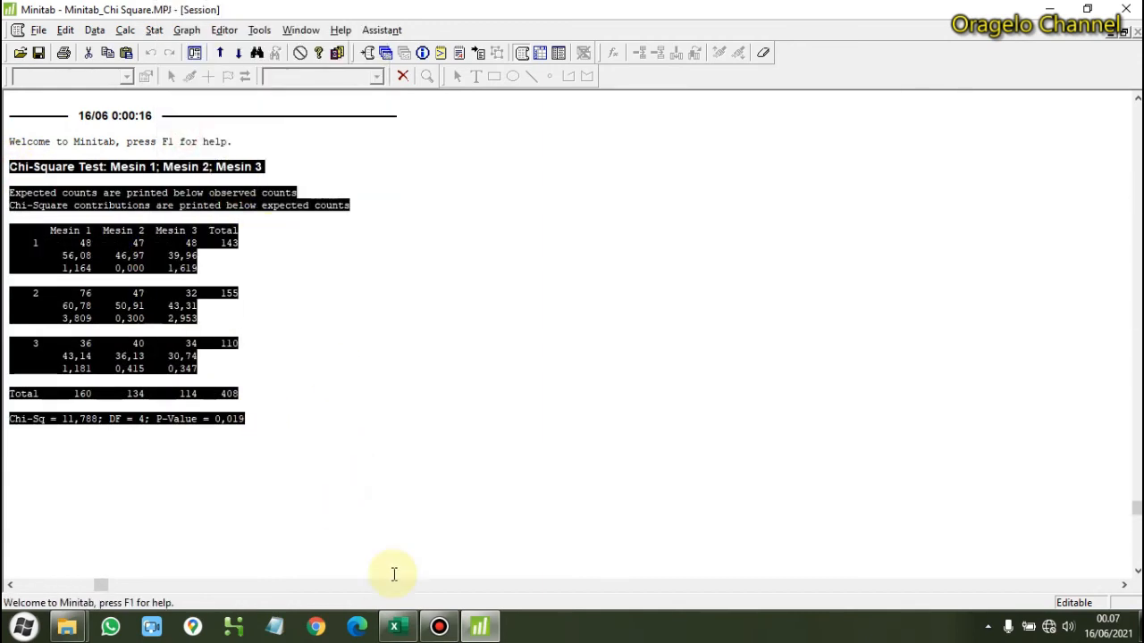
pyautogui.click(394, 626)
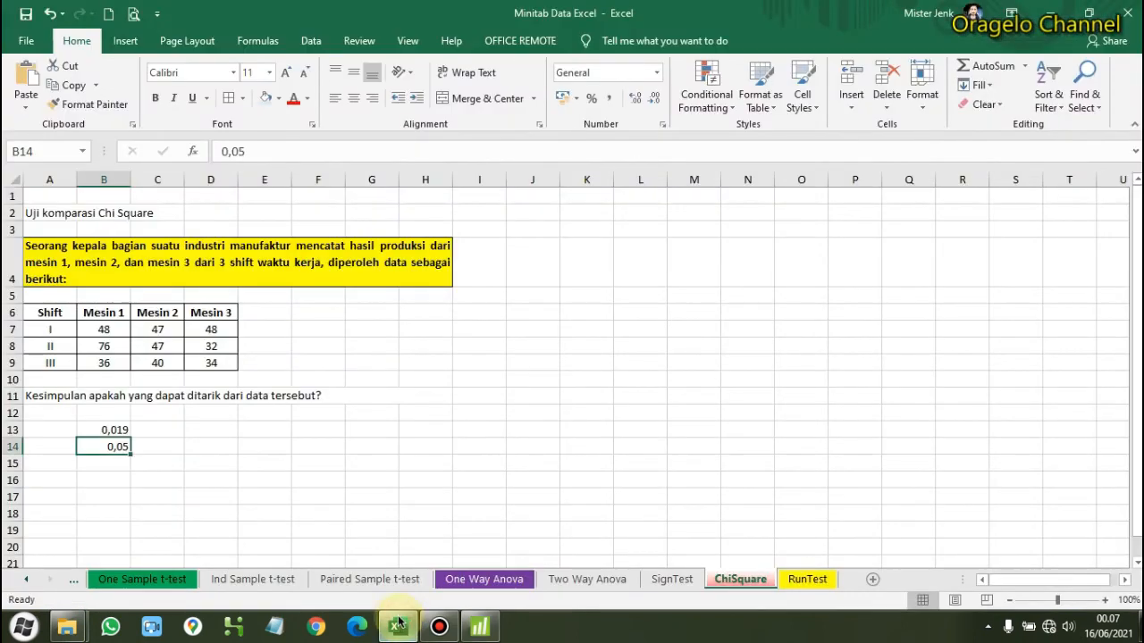
pyautogui.click(59, 477)
pyautogui.click(26, 79)
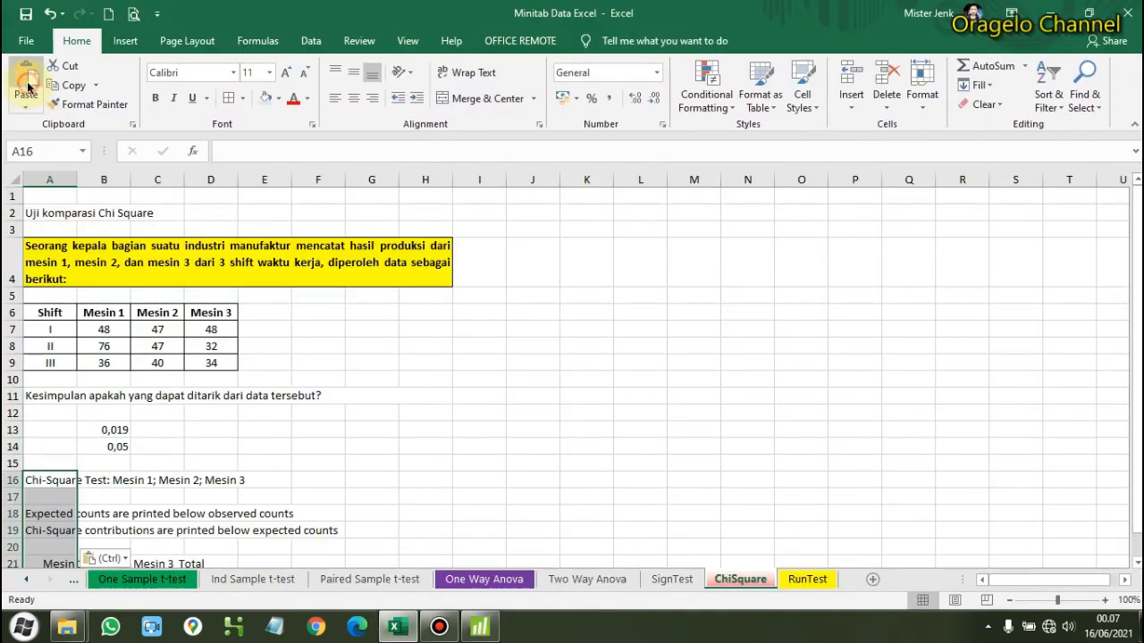
pyautogui.scroll(-2, 379, 372)
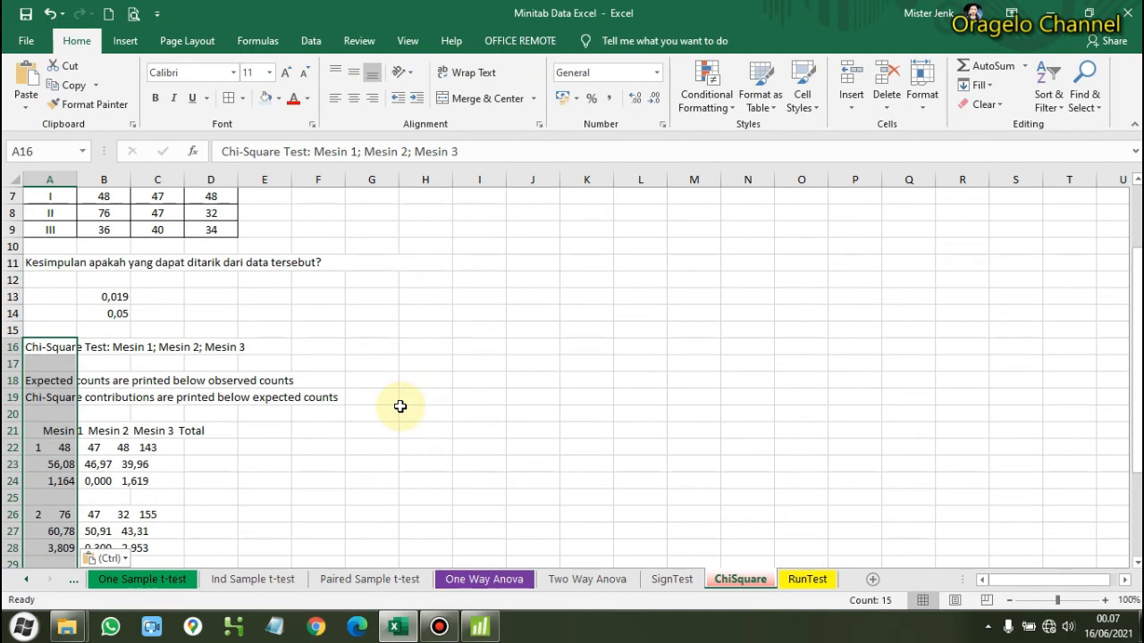
pyautogui.click(407, 343)
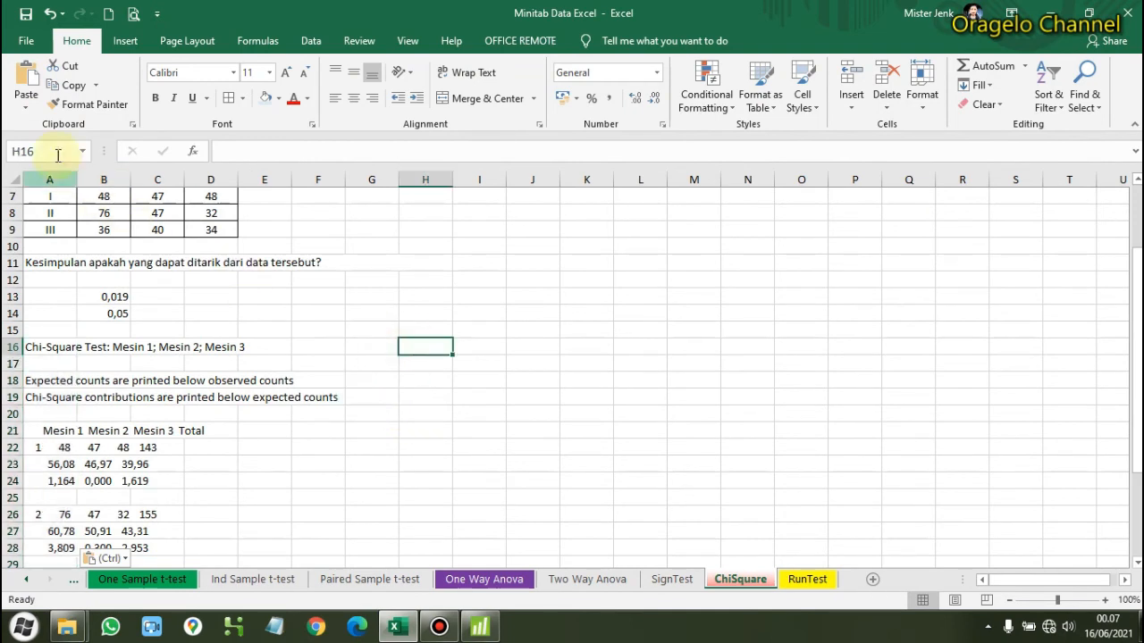
pyautogui.click(25, 109)
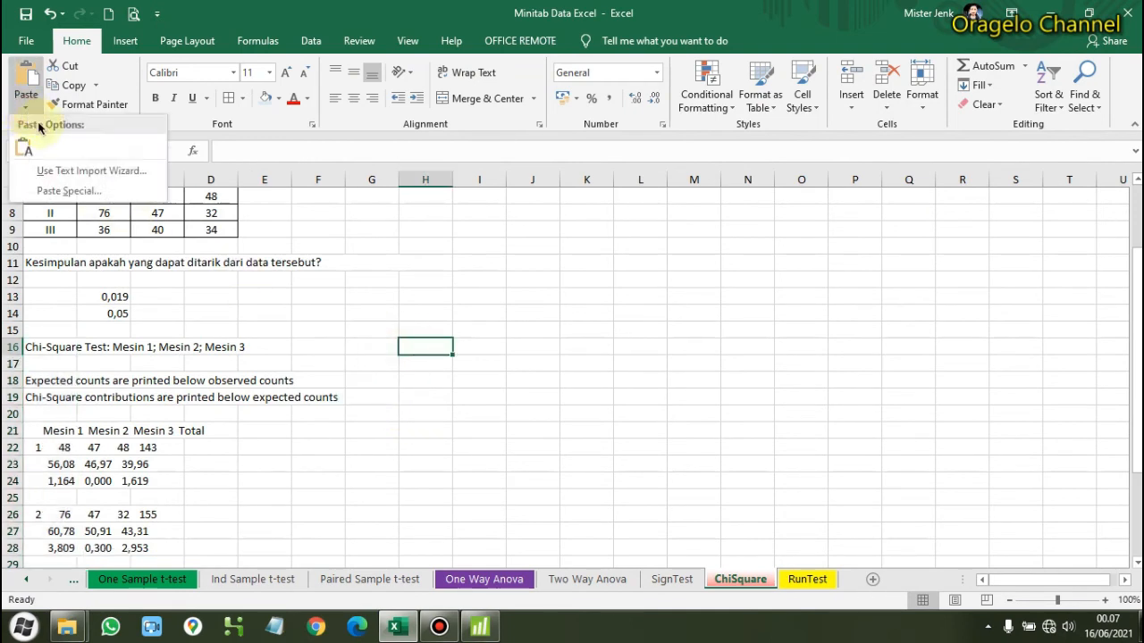
pyautogui.click(65, 192)
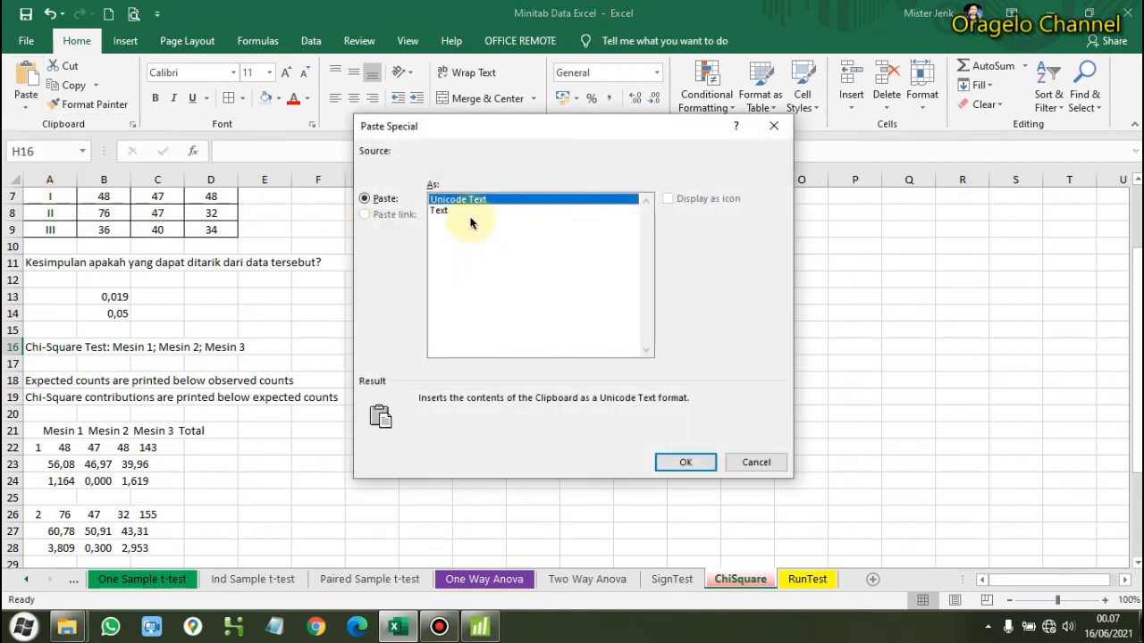
pyautogui.click(742, 462)
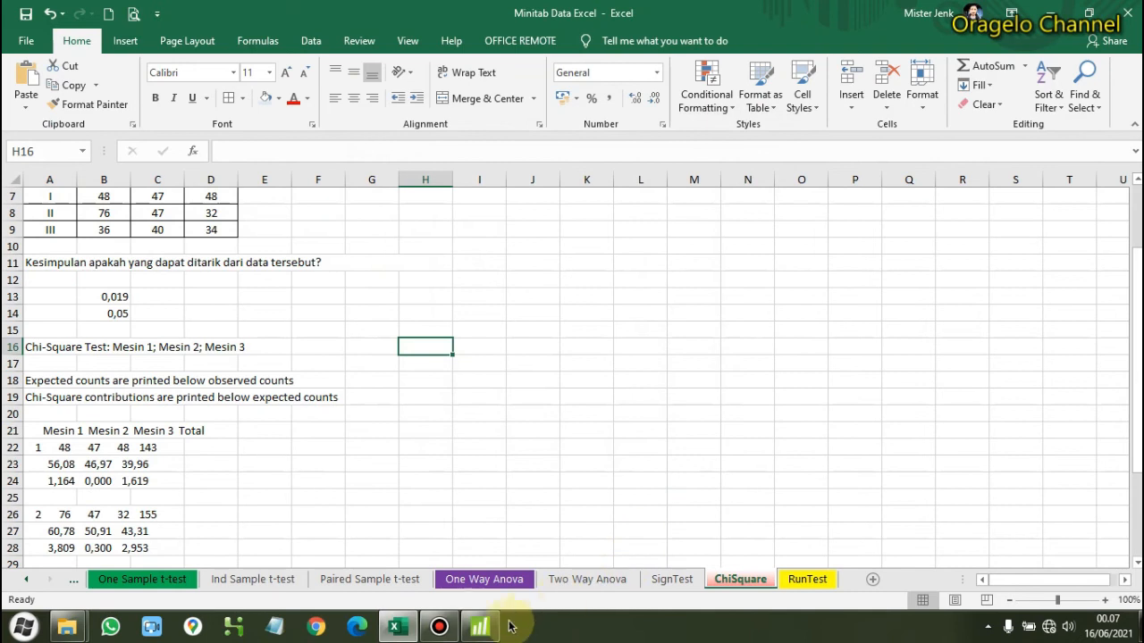
# - Switch to Minitab, clear the text selection and capture a full-screen snip of the chi-square session output
pyautogui.click(480, 628)
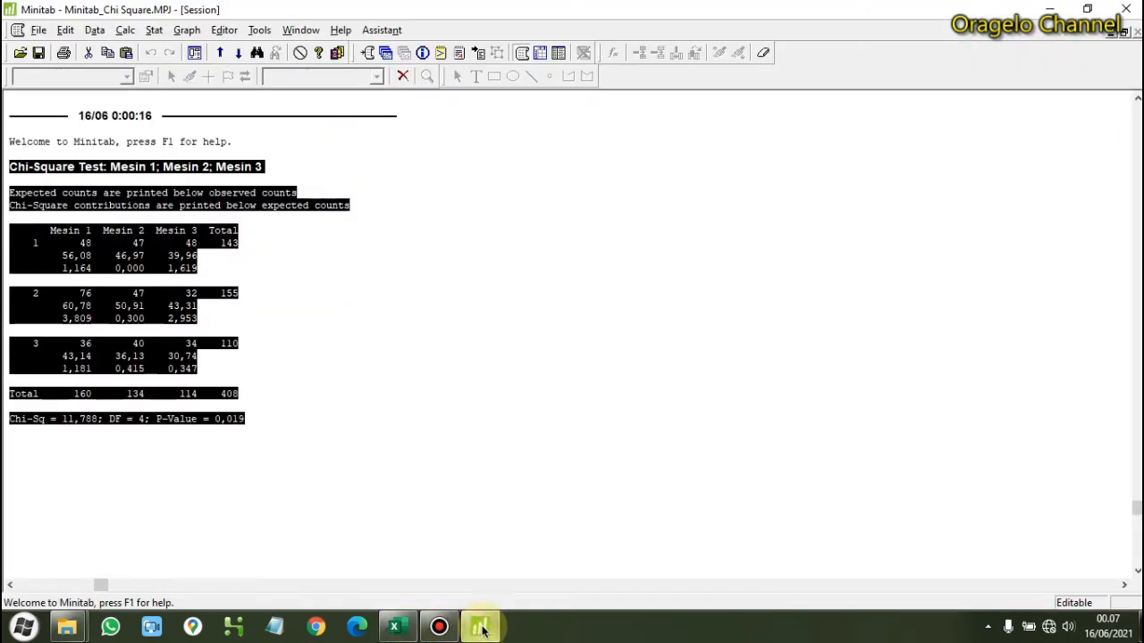
pyautogui.click(332, 503)
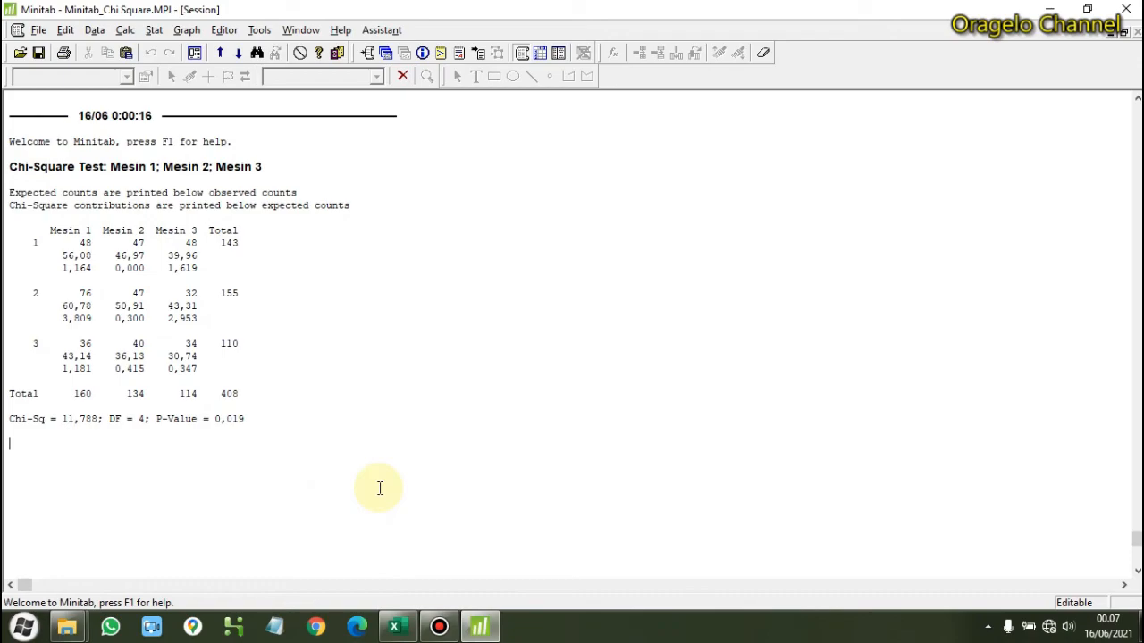
pyautogui.press('super+shift+s')
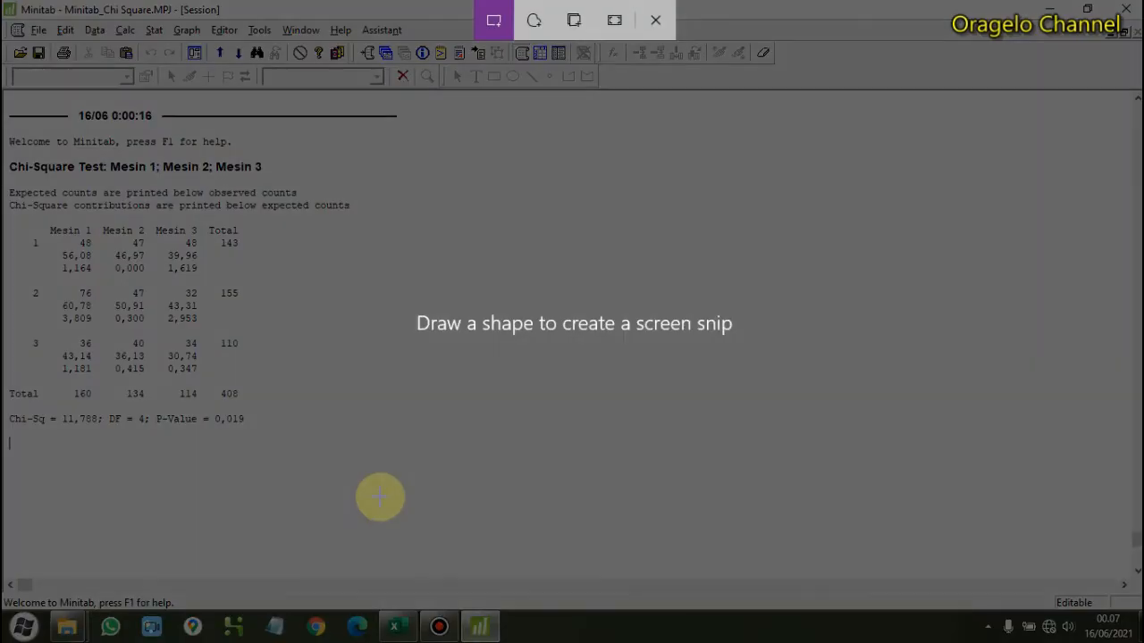
pyautogui.click(614, 34)
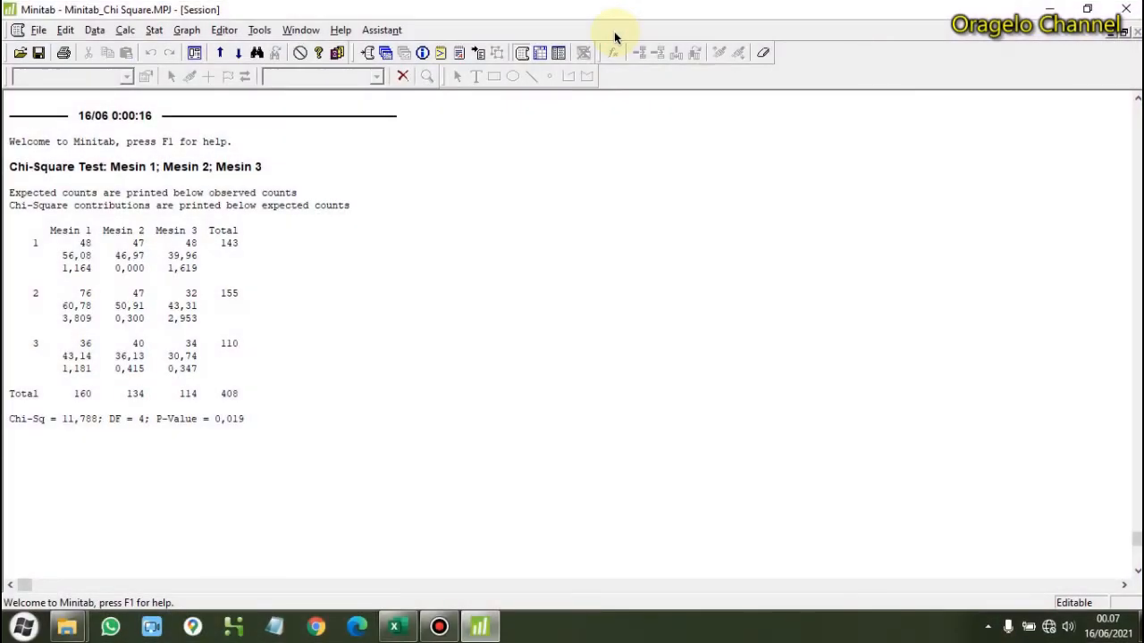
# - Paste the Minitab screen snip at cell K5 of the Excel ChiSquare sheet and move the picture to the sheet's top edge near column H
pyautogui.click(394, 626)
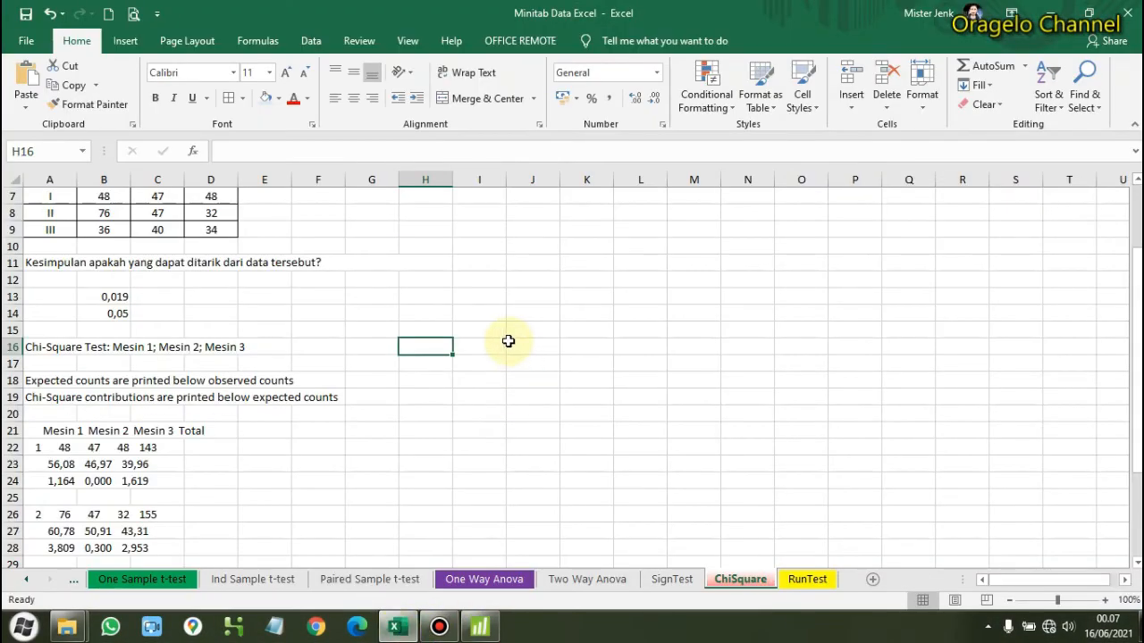
pyautogui.scroll(2, 480, 233)
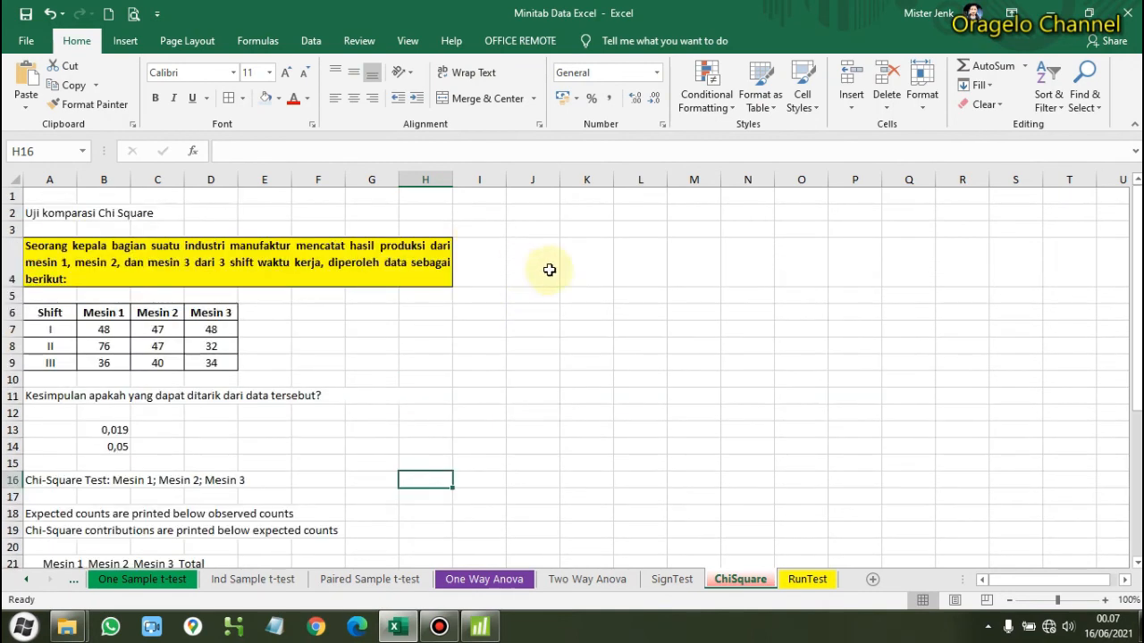
pyautogui.click(561, 298)
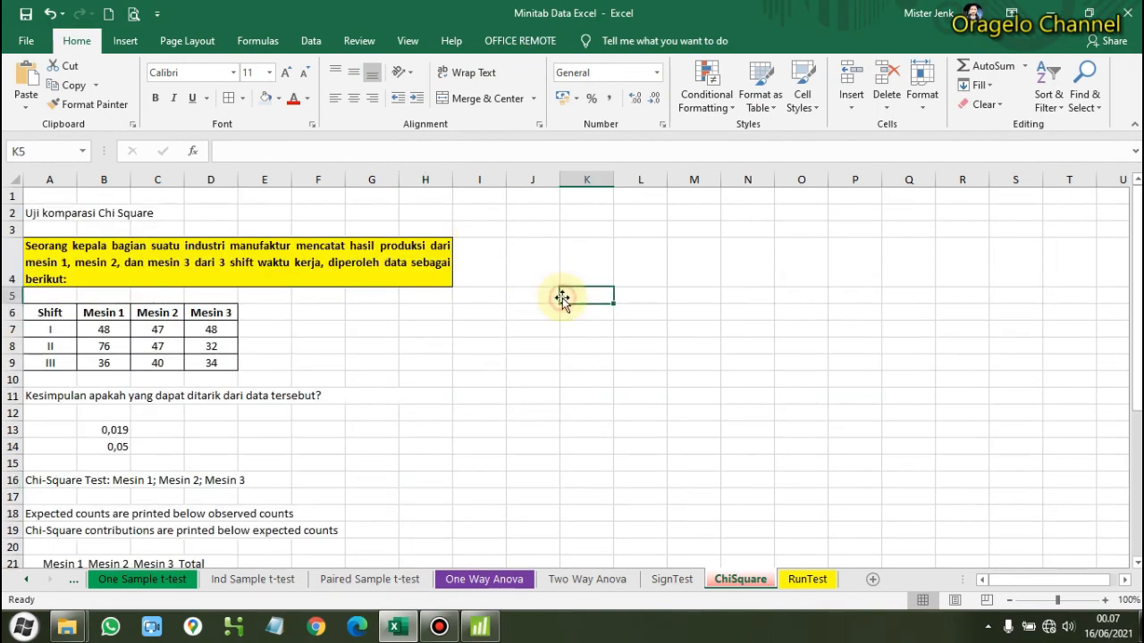
pyautogui.click(27, 79)
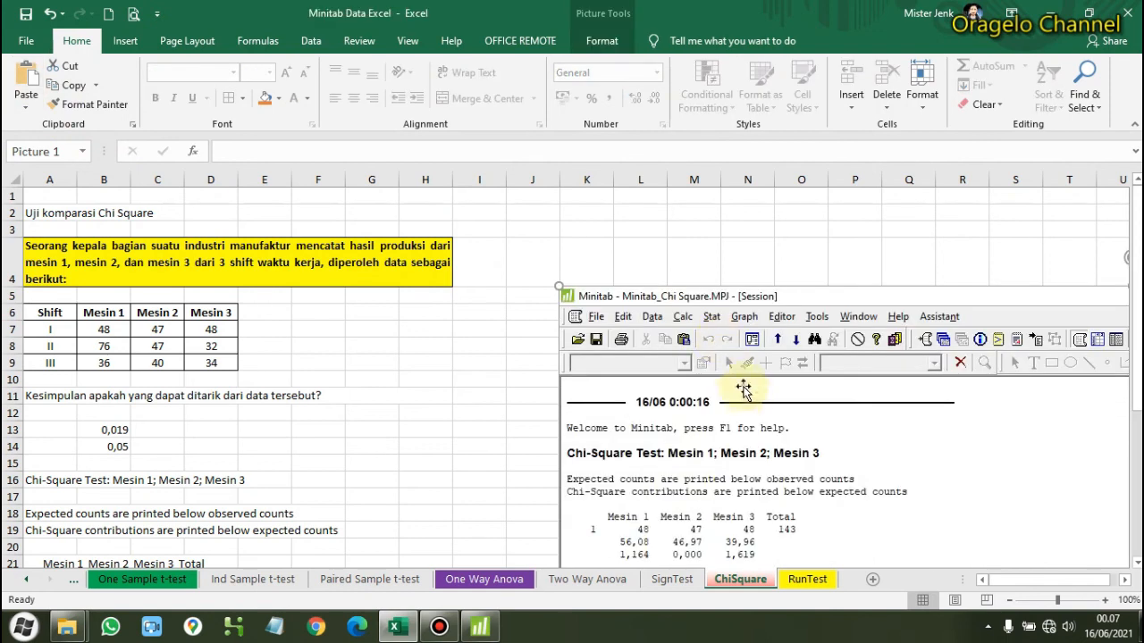
pyautogui.scroll(-1, 741, 384)
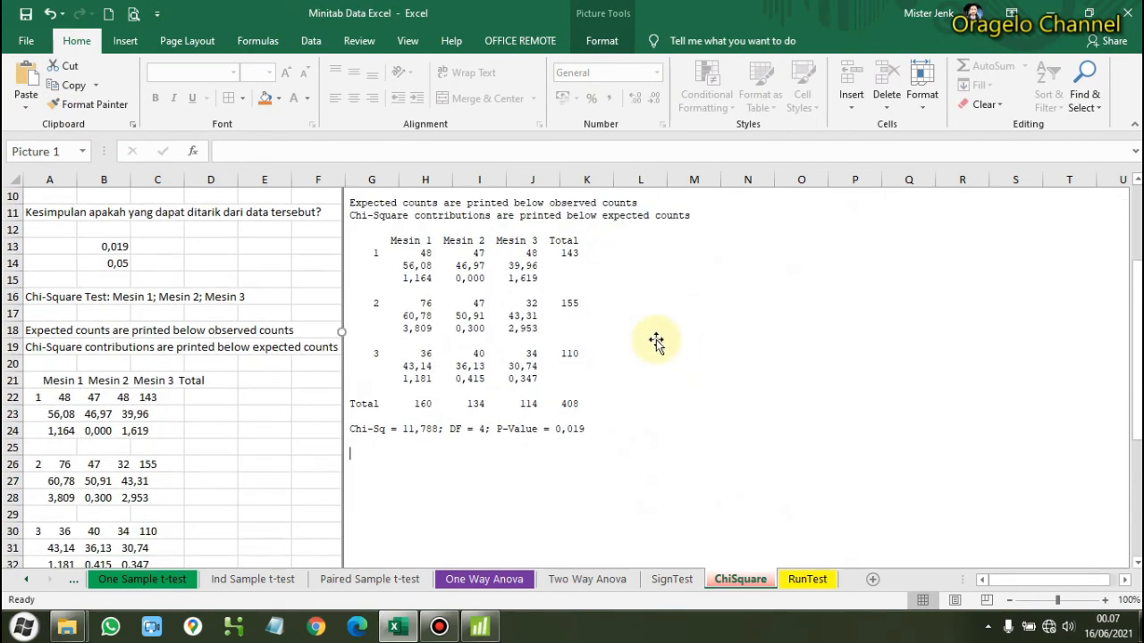
pyautogui.moveTo(656, 341); pyautogui.dragTo(702, 332)
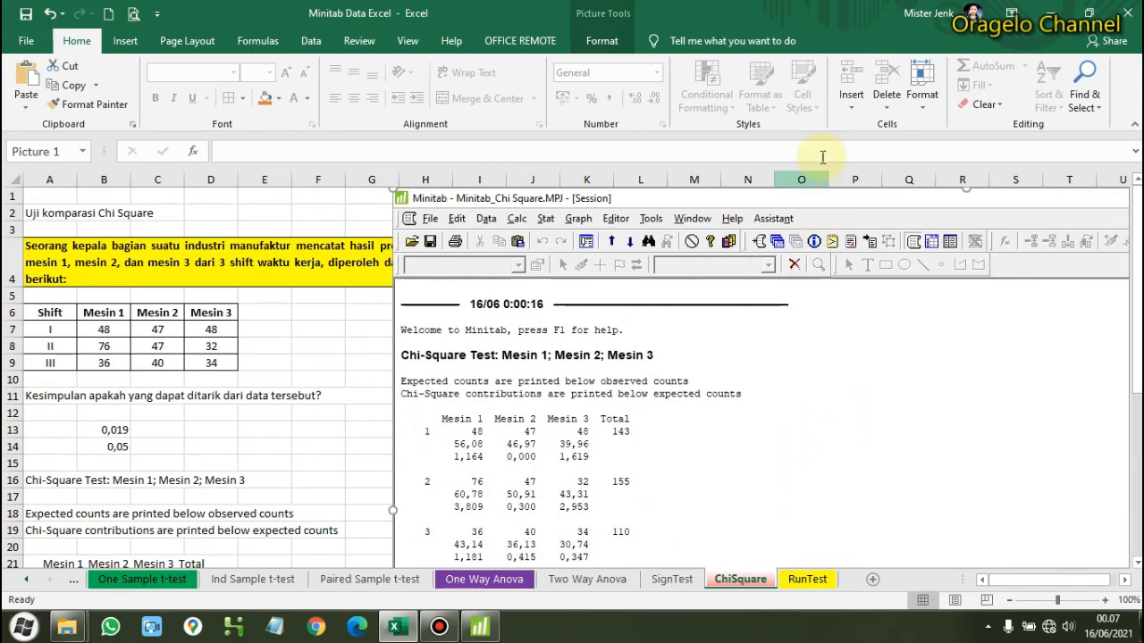
# - Crop the pasted Minitab picture to only the chi-square output, from the test title to the P-Value line, about 9.34 by 11.09 cm
pyautogui.click(594, 38)
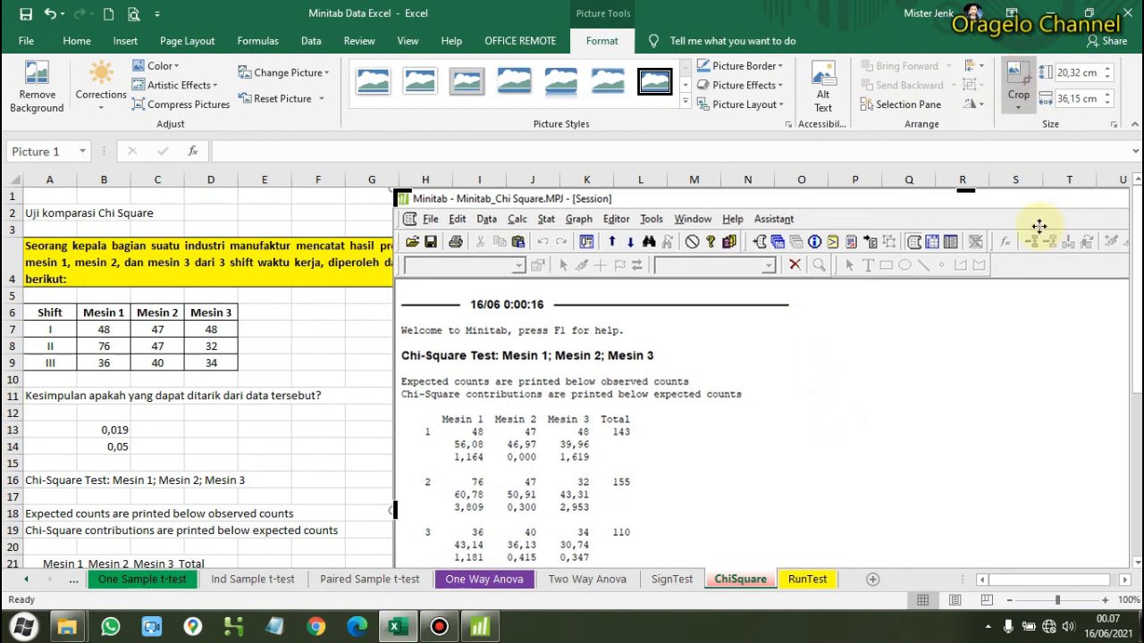
pyautogui.moveTo(1006, 585); pyautogui.dragTo(1014, 586)
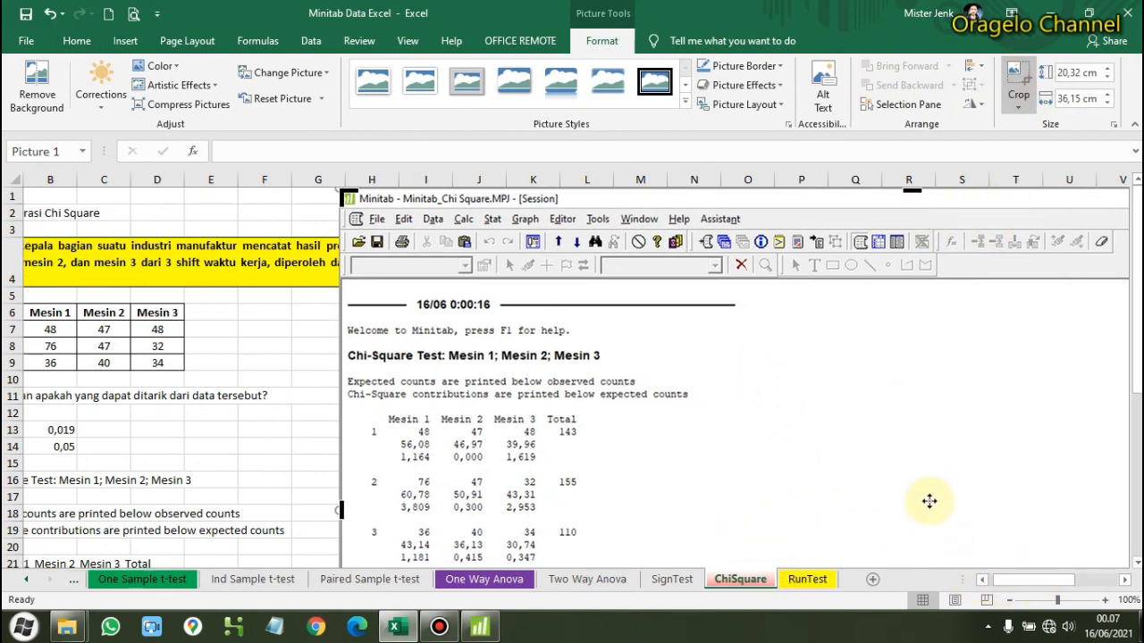
pyautogui.scroll(-2, 921, 499)
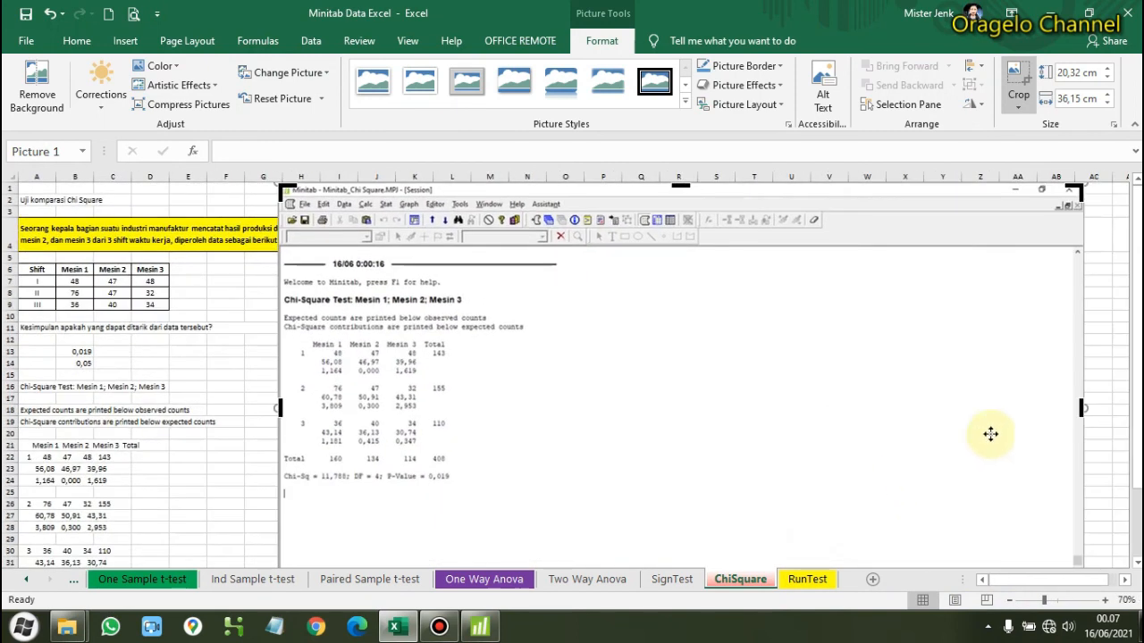
pyautogui.moveTo(1081, 408); pyautogui.dragTo(524, 416)
pyautogui.scroll(-1, 540, 422)
pyautogui.scroll(-4, 540, 422)
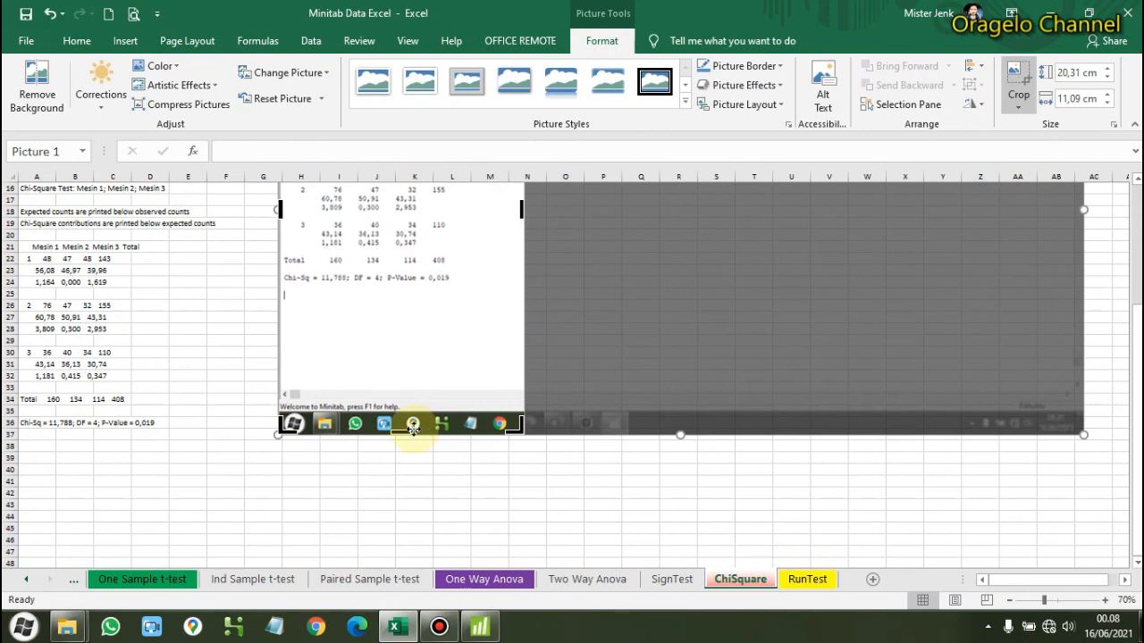
pyautogui.moveTo(407, 432); pyautogui.dragTo(396, 298)
pyautogui.scroll(5, 435, 319)
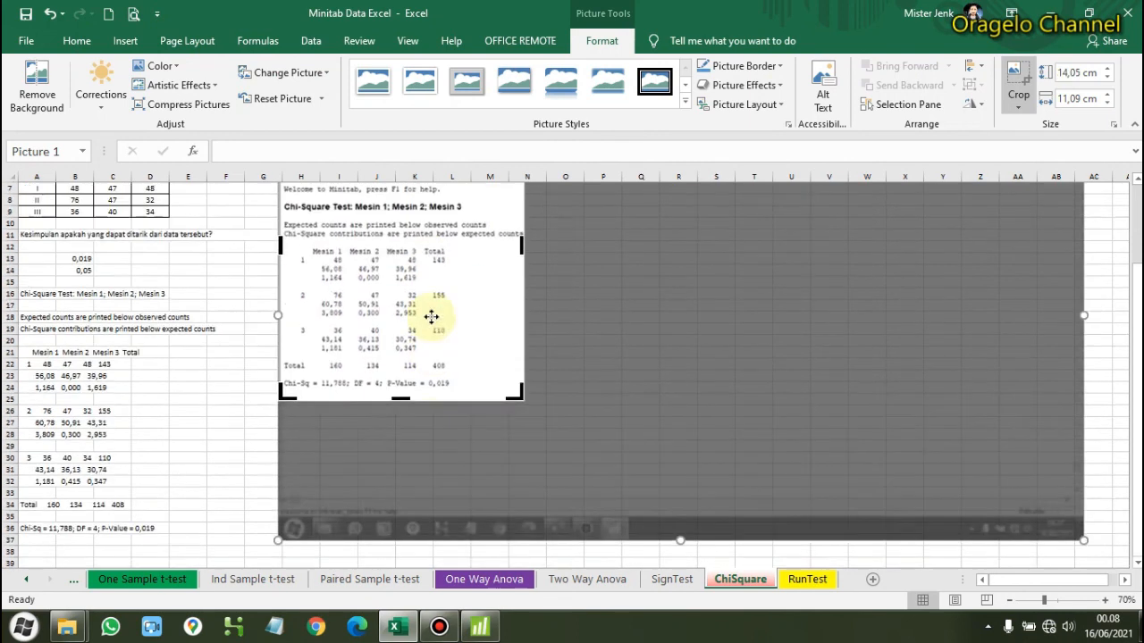
pyautogui.scroll(1, 431, 316)
pyautogui.moveTo(401, 185); pyautogui.dragTo(401, 288)
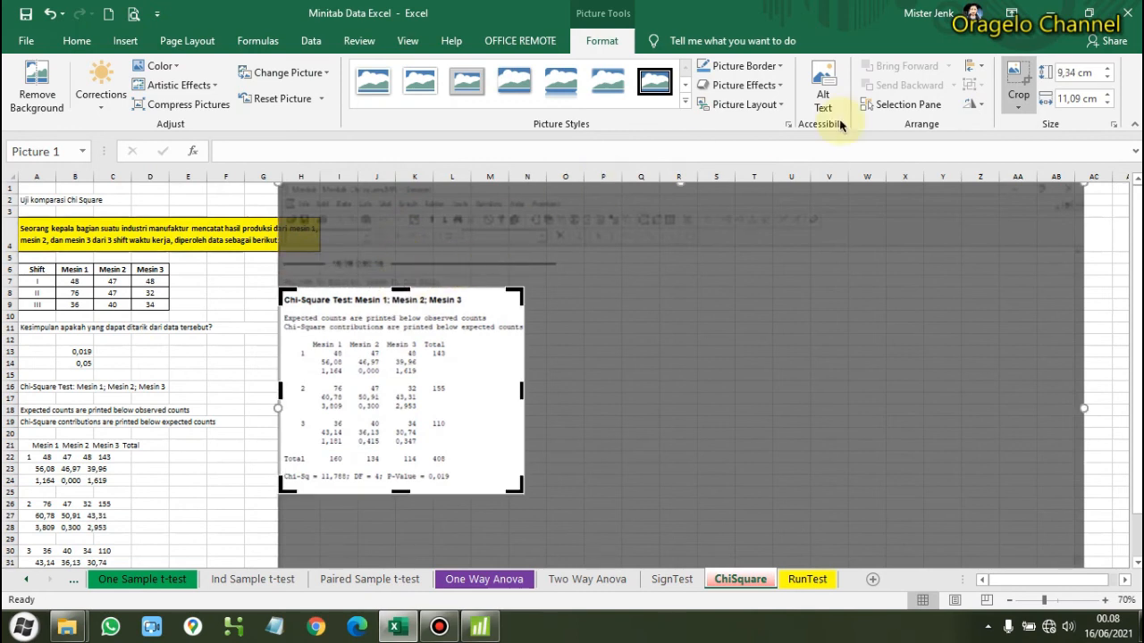
pyautogui.click(1018, 85)
# - Move the cropped chi-square picture to columns K through Q, starting at row 4, and deselect it
pyautogui.click(461, 370)
pyautogui.moveTo(518, 354); pyautogui.dragTo(652, 287)
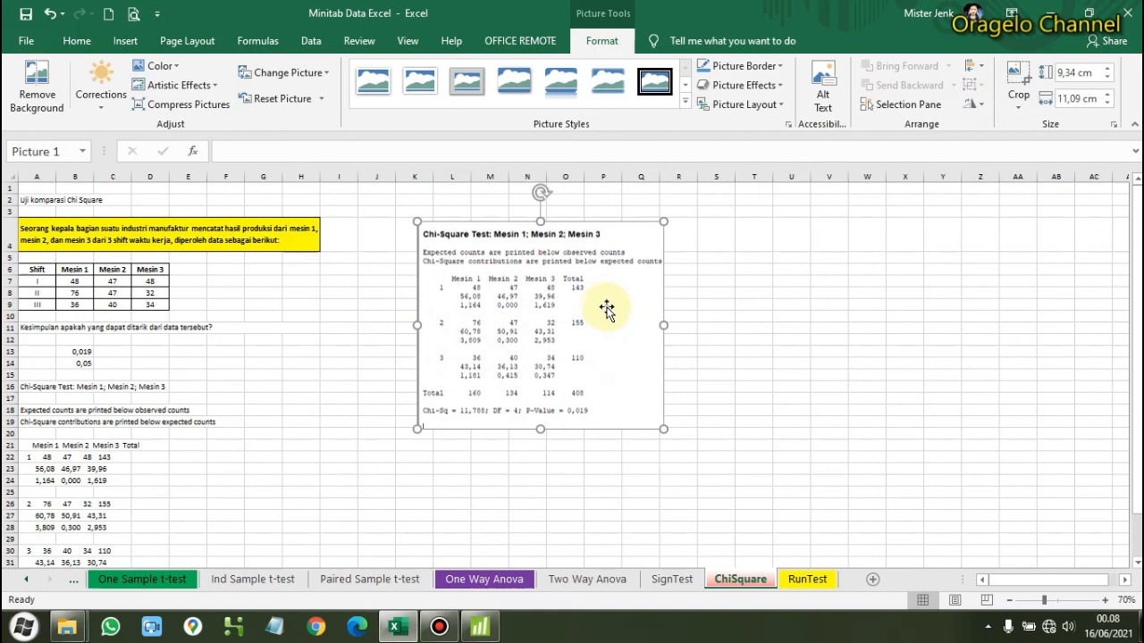
pyautogui.click(714, 375)
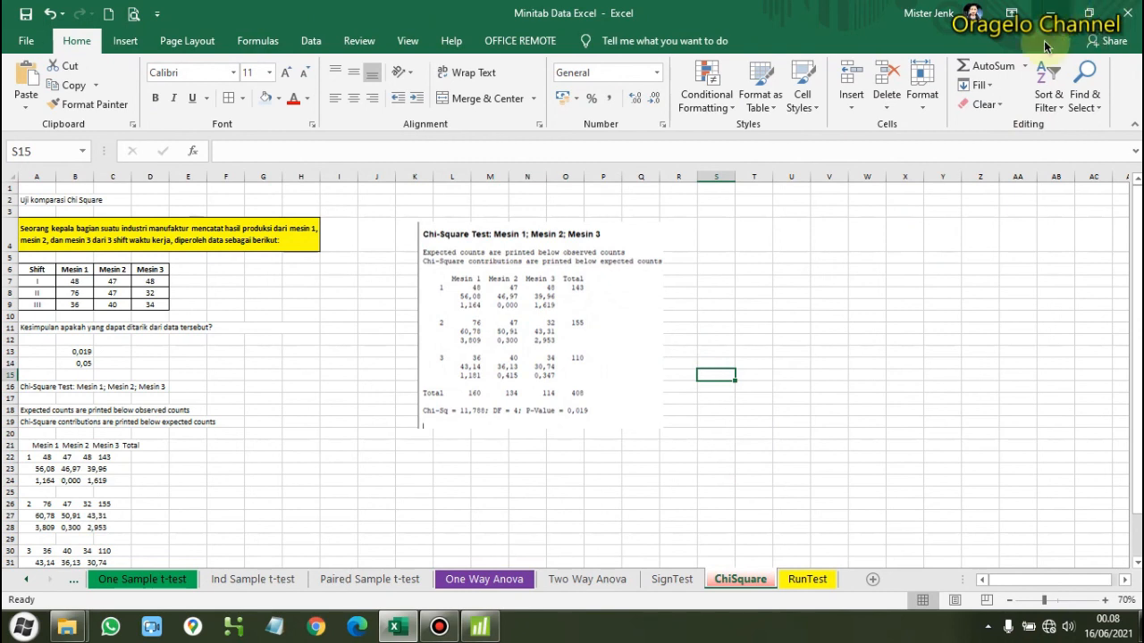
pyautogui.scroll(1, 908, 251)
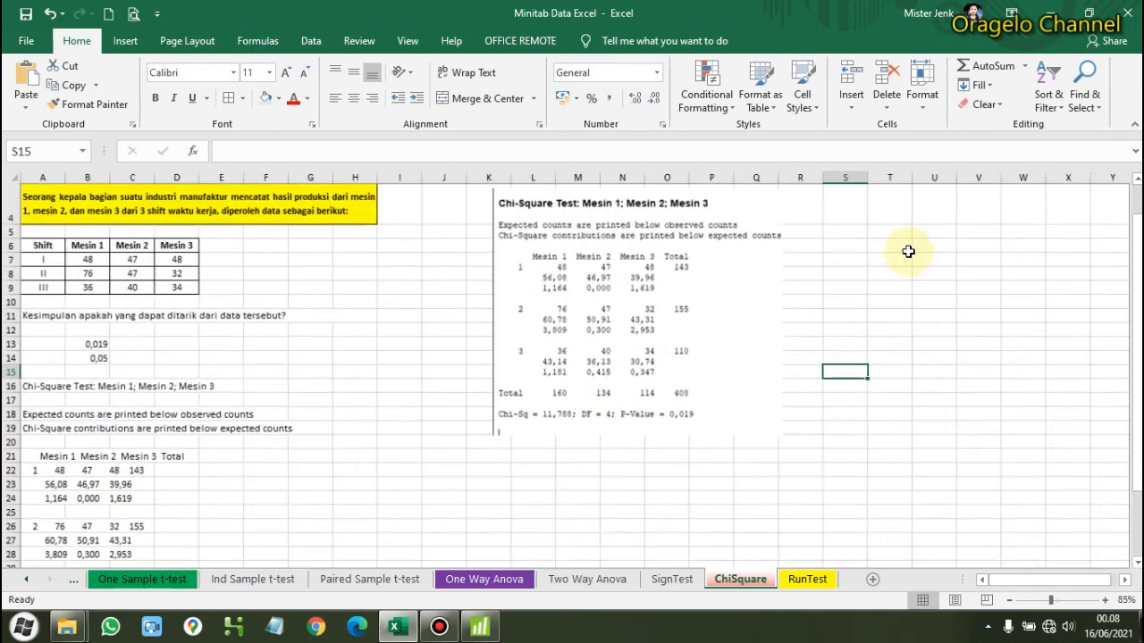
pyautogui.scroll(1, 909, 257)
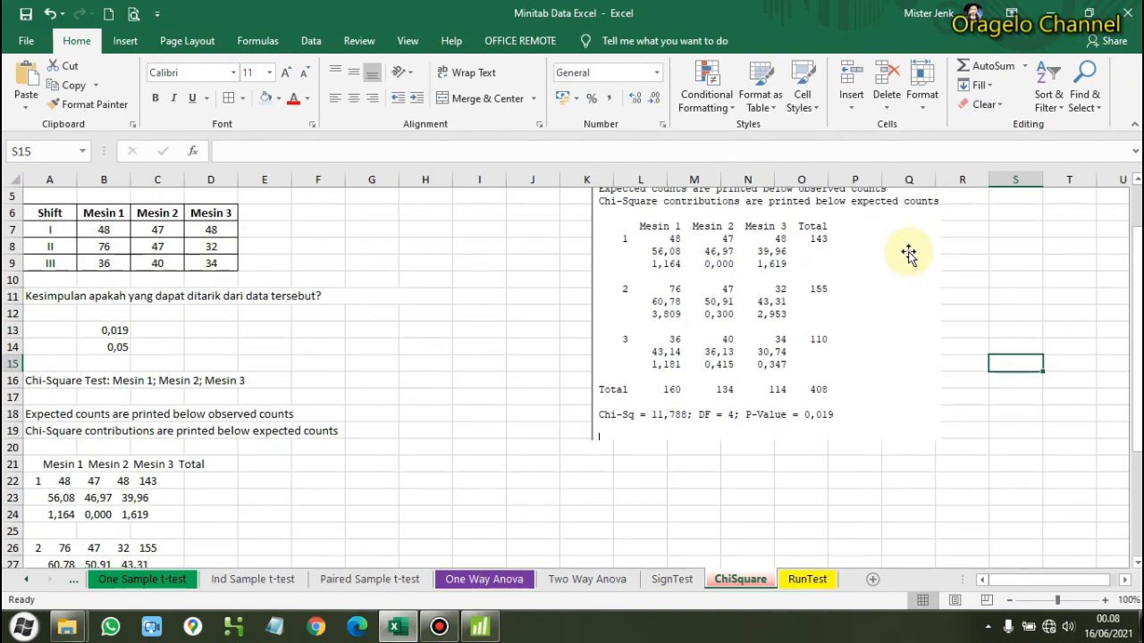
pyautogui.scroll(2, 908, 255)
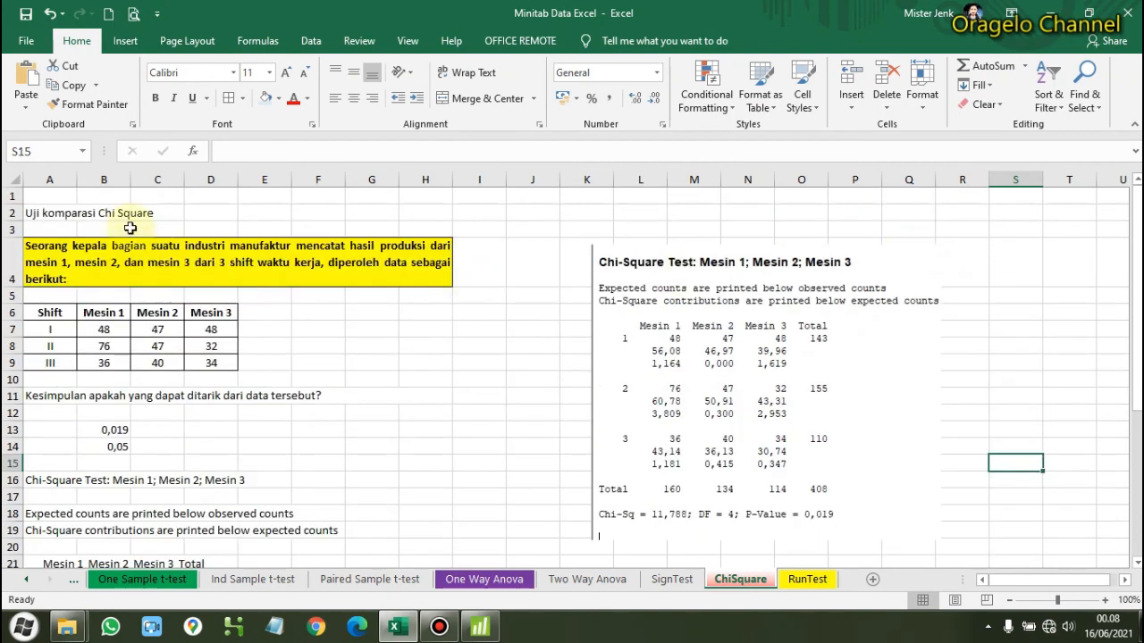
# - Switch to Minitab and review where the Chi-Square Test (Two-Way Table in Worksheet) command is found, without running it
pyautogui.click(480, 627)
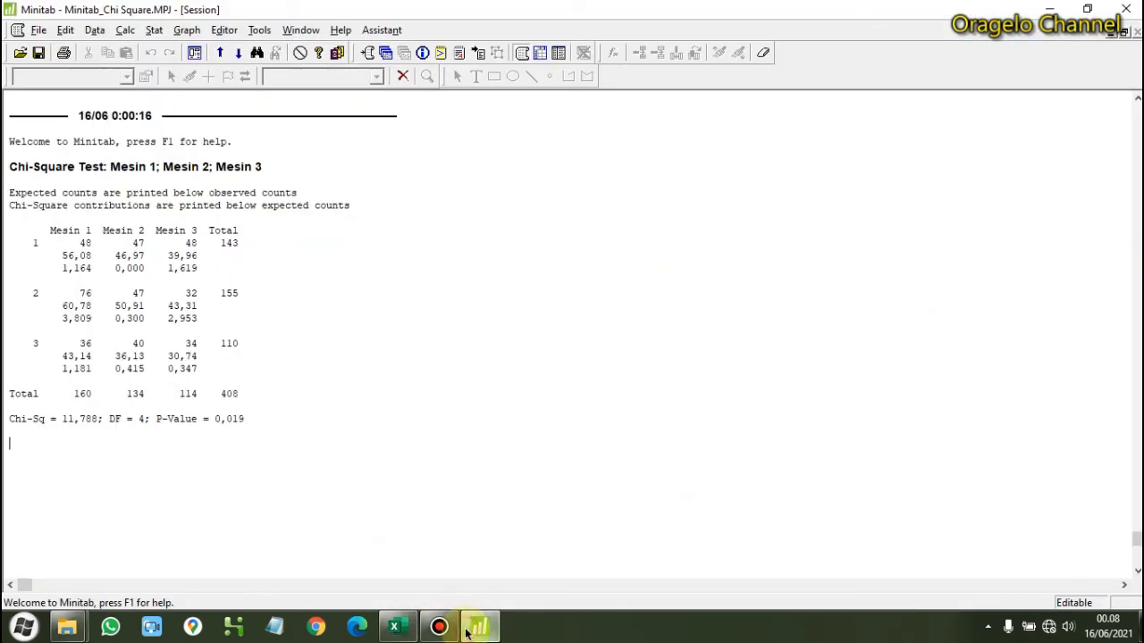
pyautogui.click(149, 30)
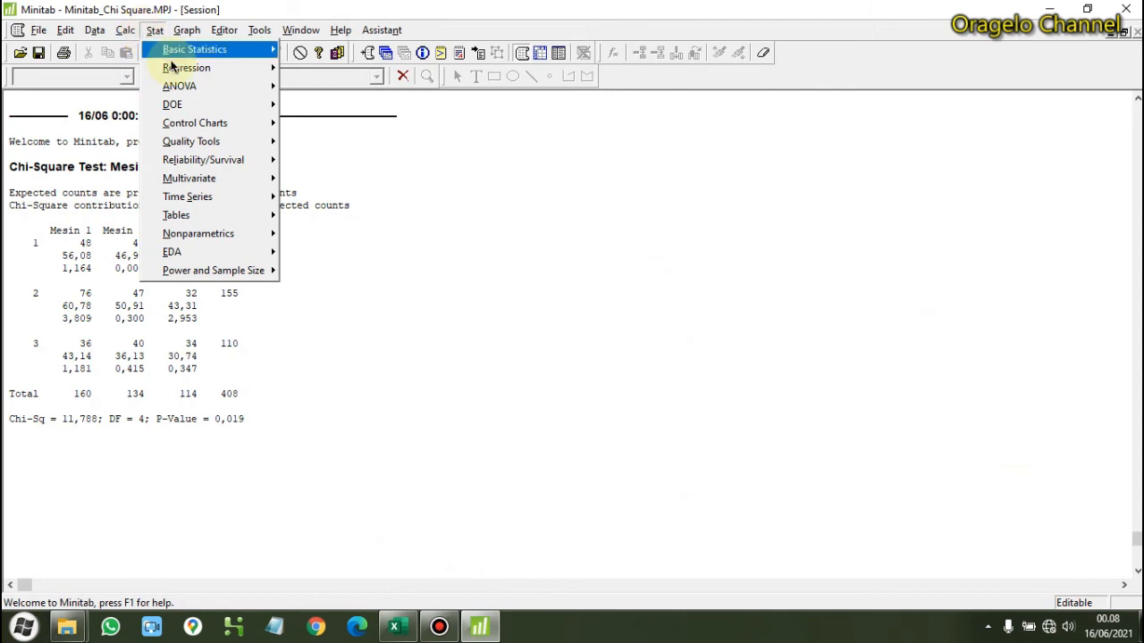
pyautogui.moveTo(255, 222)
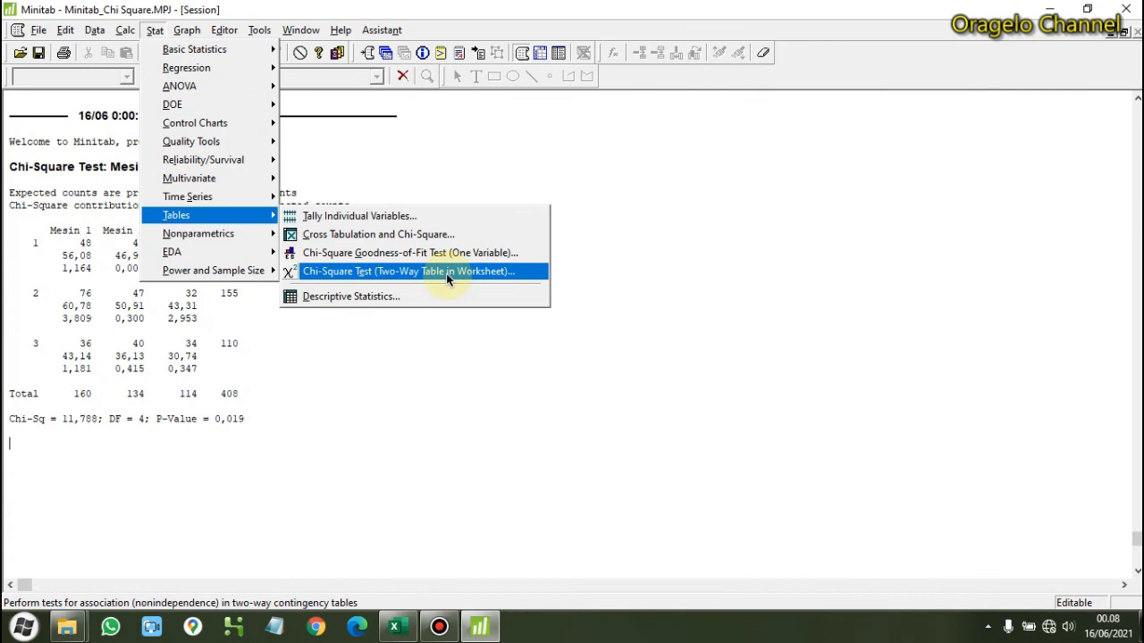
pyautogui.click(800, 257)
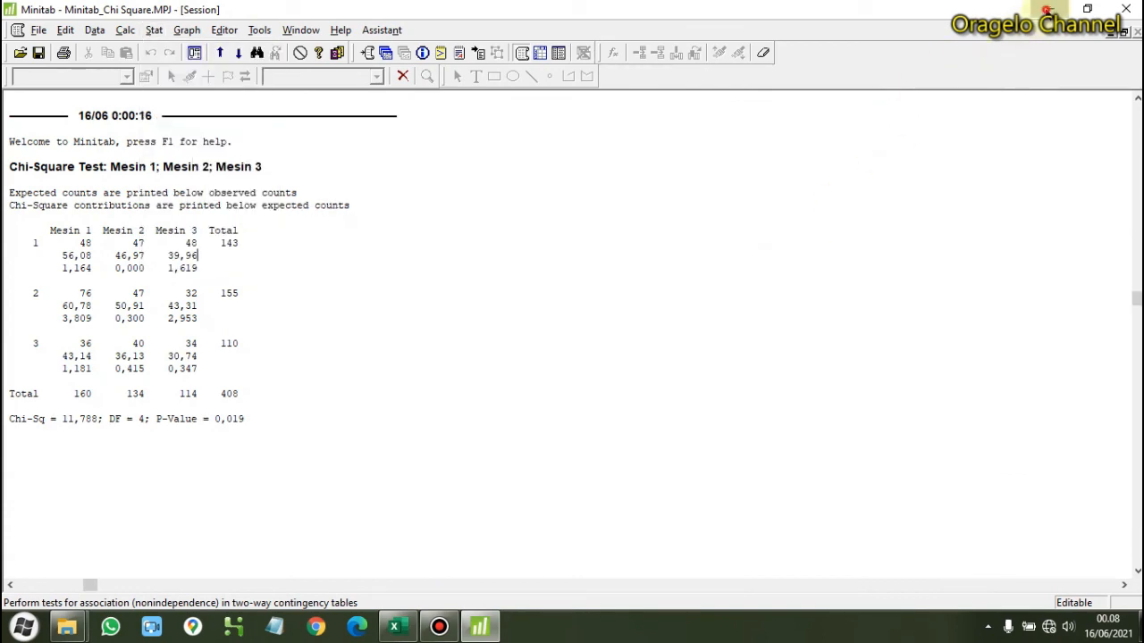